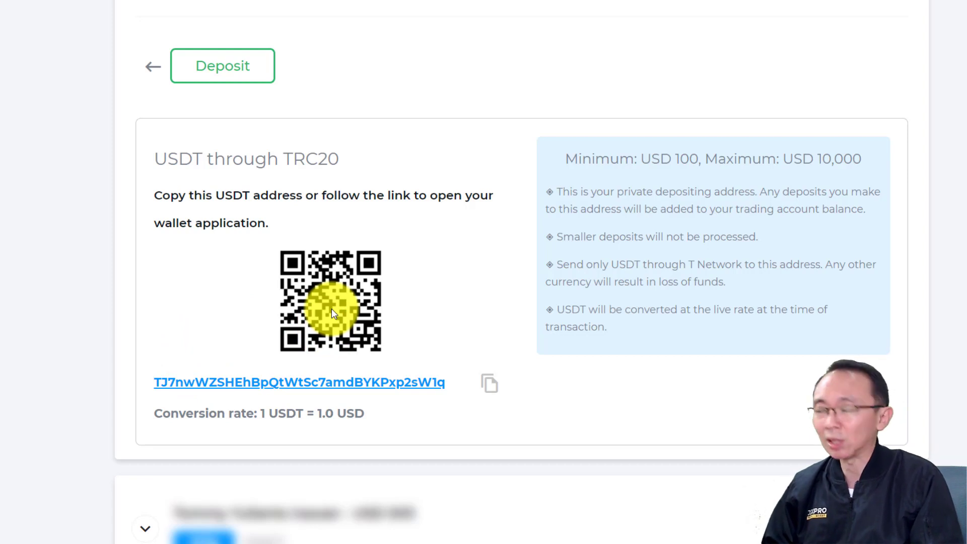
Highlight the minimum deposit amount on the USDT deposit details
{"action": "left_click_drag", "start_coordinate": [643, 158], "coordinate": [709, 156]}
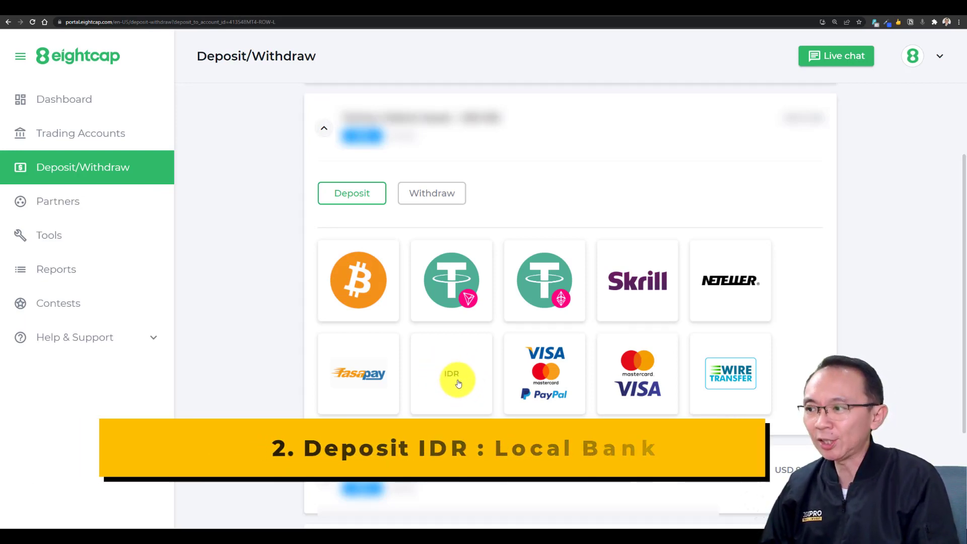
Open the IDR local bank deposit form and note its USD 100 minimum and 3,000 maximum
{"action": "left_click", "coordinate": [458, 383]}
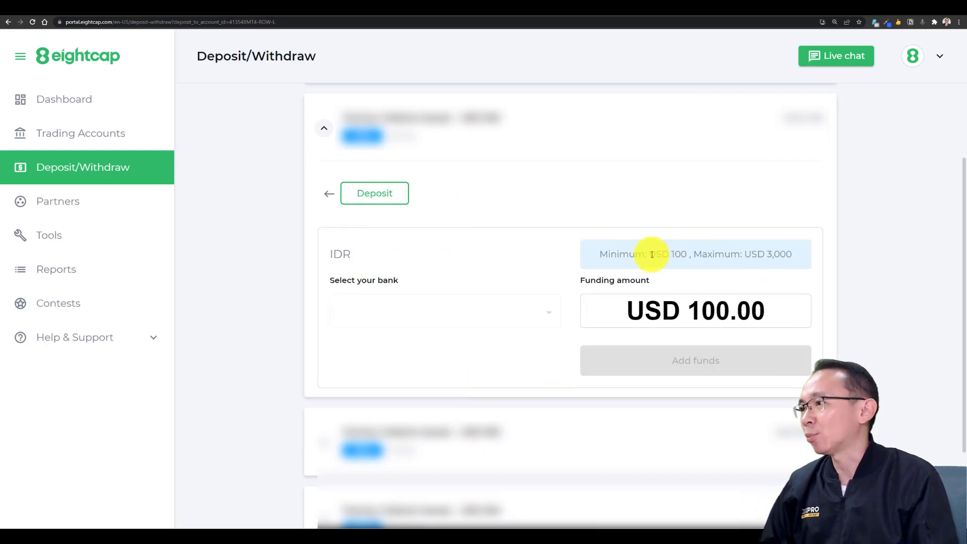
{"action": "left_click_drag", "start_coordinate": [651, 254], "coordinate": [690, 254]}
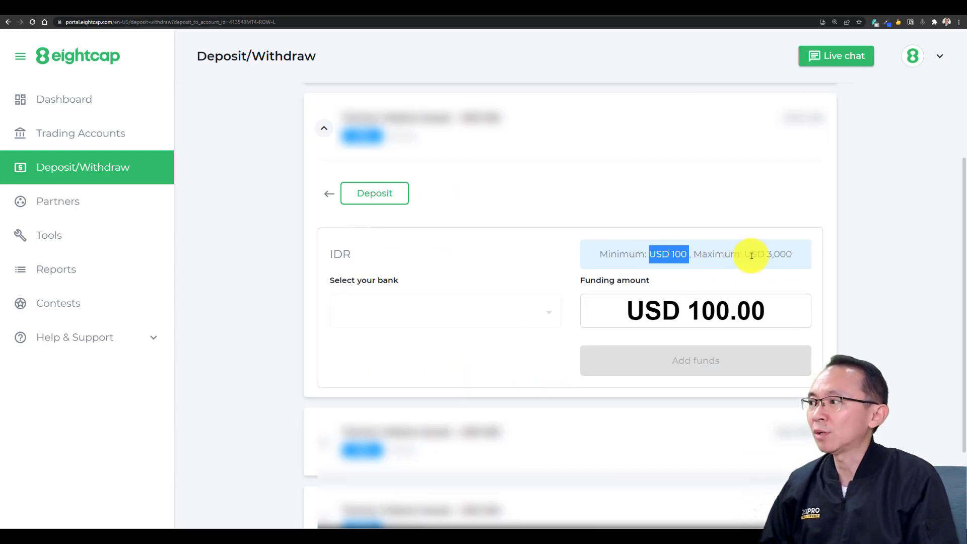
{"action": "left_click_drag", "start_coordinate": [766, 253], "coordinate": [797, 257]}
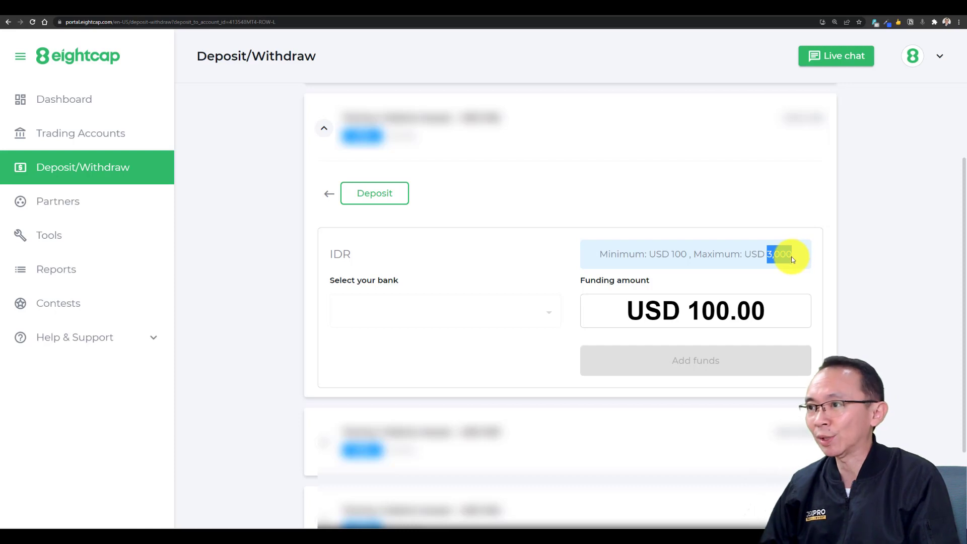
Choose Bank Negara Indonesia as the bank and keep 100 as the funding amount
{"action": "left_click", "coordinate": [549, 316]}
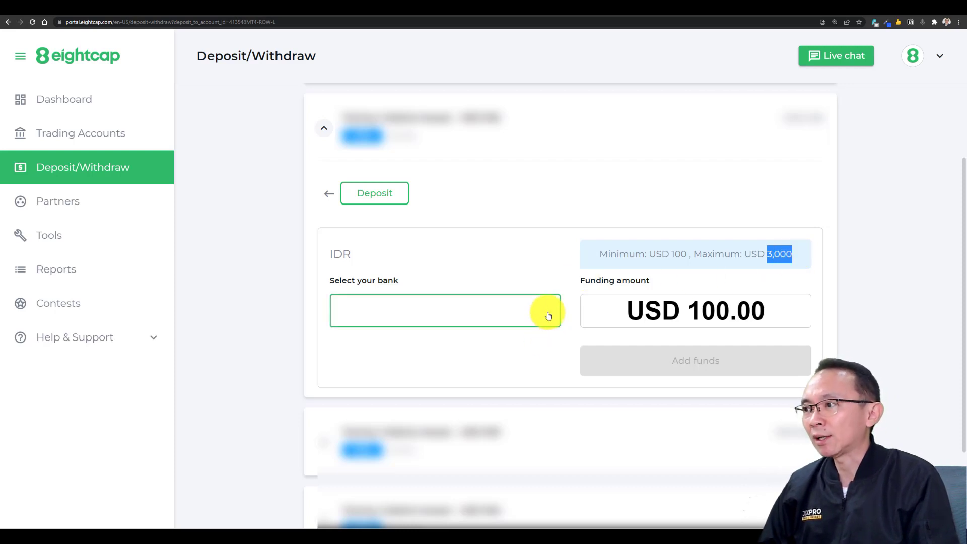
{"action": "left_click", "coordinate": [549, 316]}
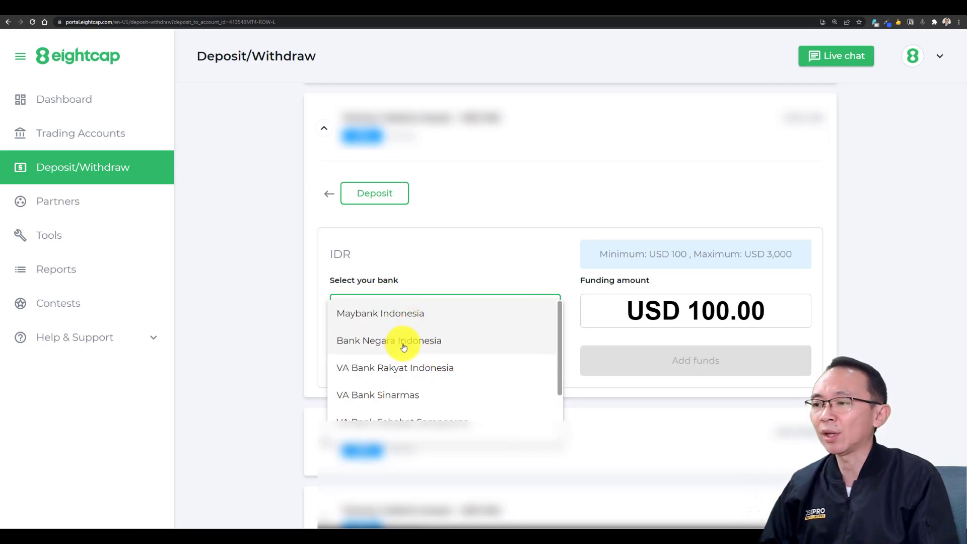
{"action": "scroll", "coordinate": [403, 346], "scroll_direction": "down", "scroll_amount": 1}
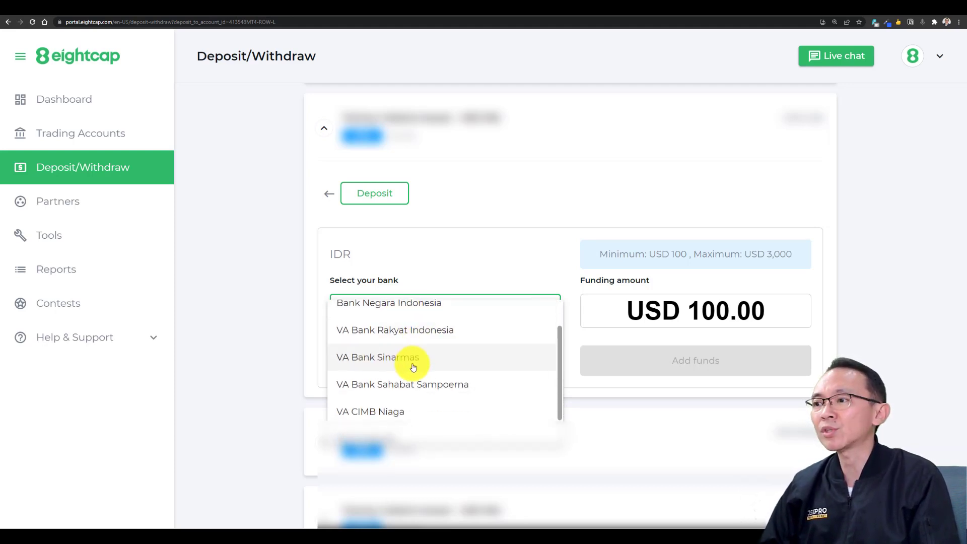
{"action": "scroll", "coordinate": [413, 367], "scroll_direction": "down", "scroll_amount": 1}
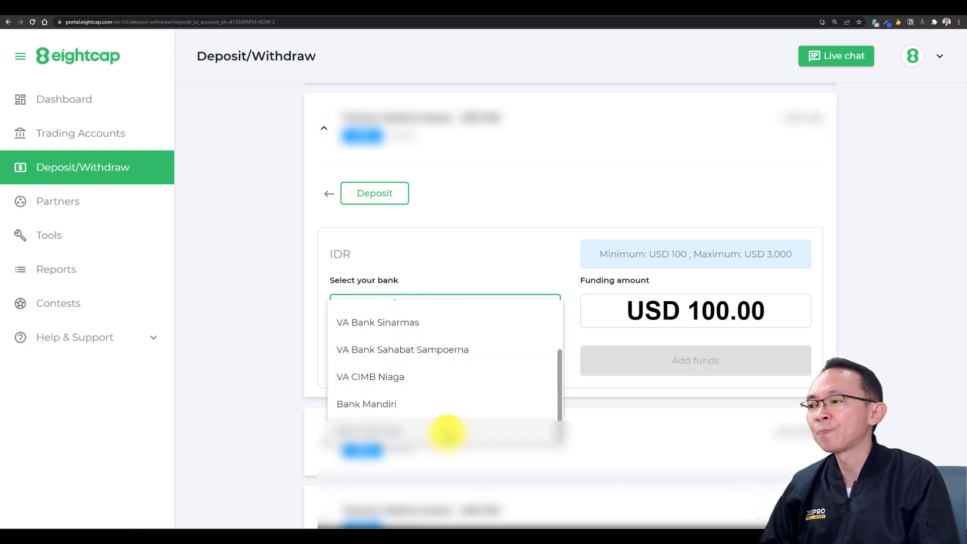
{"action": "scroll", "coordinate": [447, 432], "scroll_direction": "up", "scroll_amount": 3}
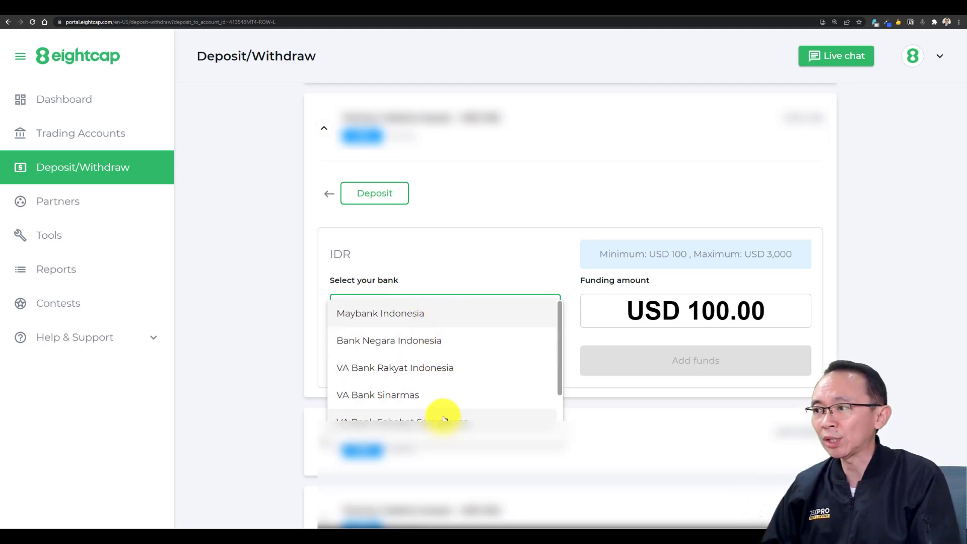
{"action": "scroll", "coordinate": [444, 418], "scroll_direction": "down", "scroll_amount": 2}
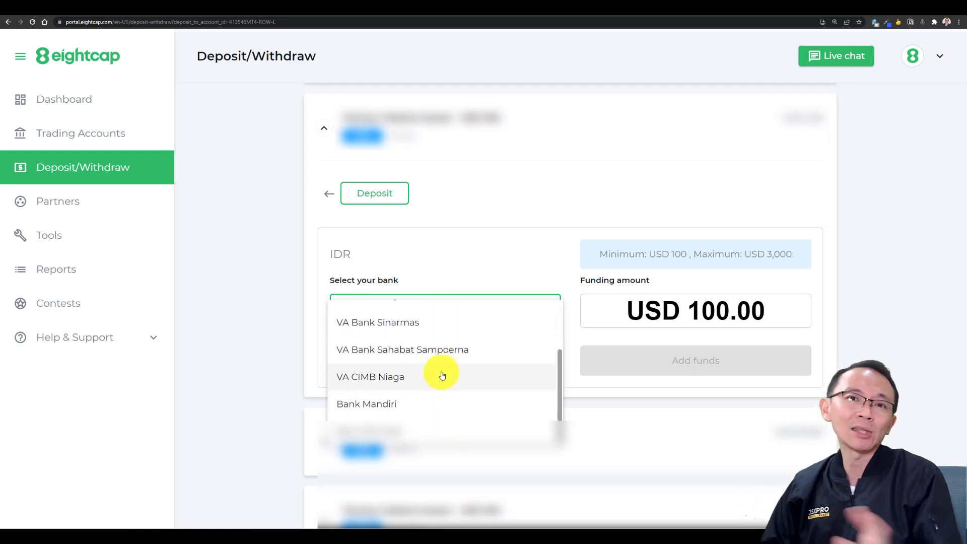
{"action": "scroll", "coordinate": [441, 372], "scroll_direction": "up", "scroll_amount": 3}
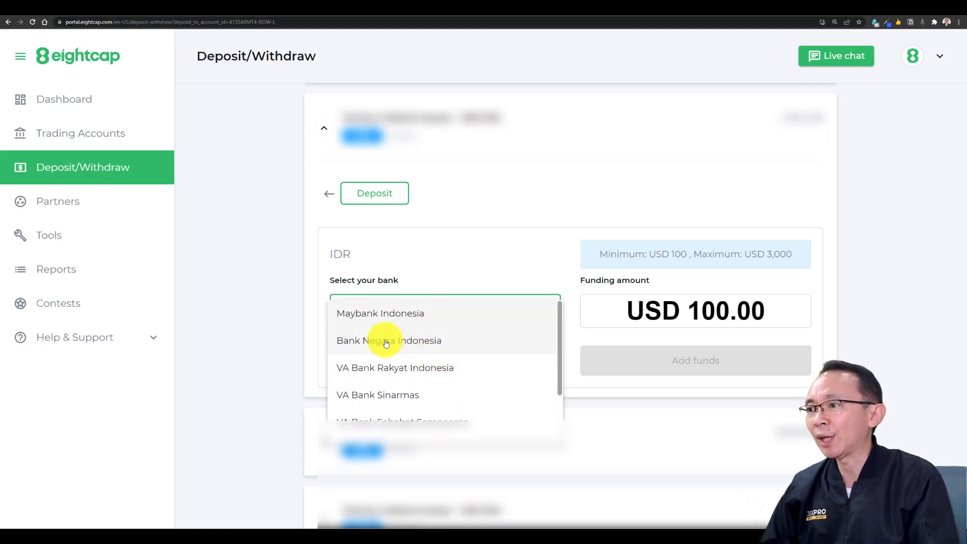
{"action": "left_click", "coordinate": [386, 343]}
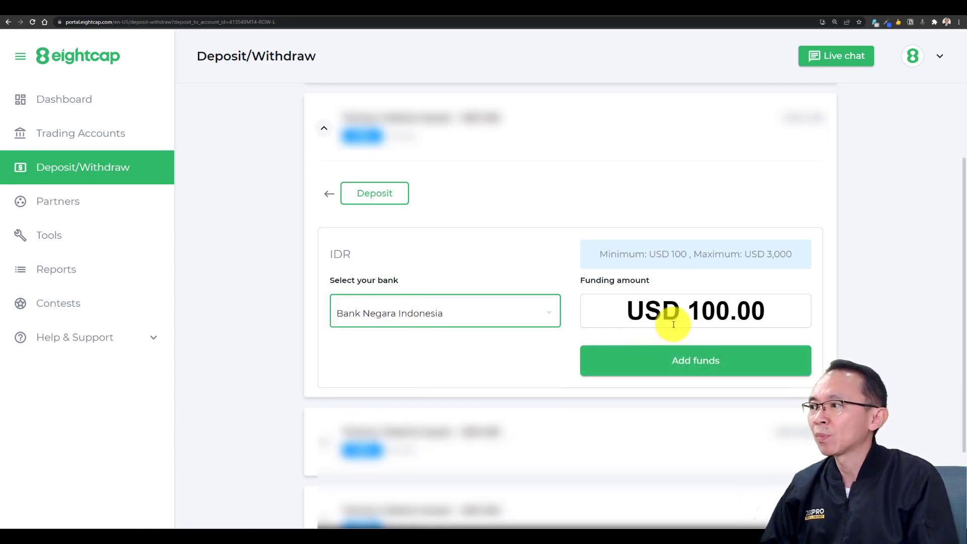
{"action": "left_click", "coordinate": [694, 308]}
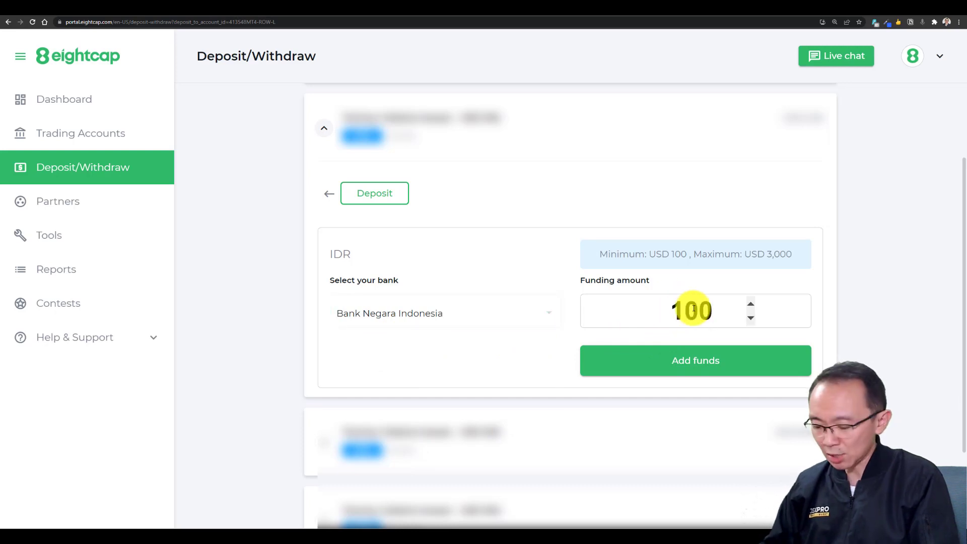
Submit the USD 100 IDR deposit and expand the Transfer Melalui ATM BCA steps
{"action": "left_click", "coordinate": [692, 361]}
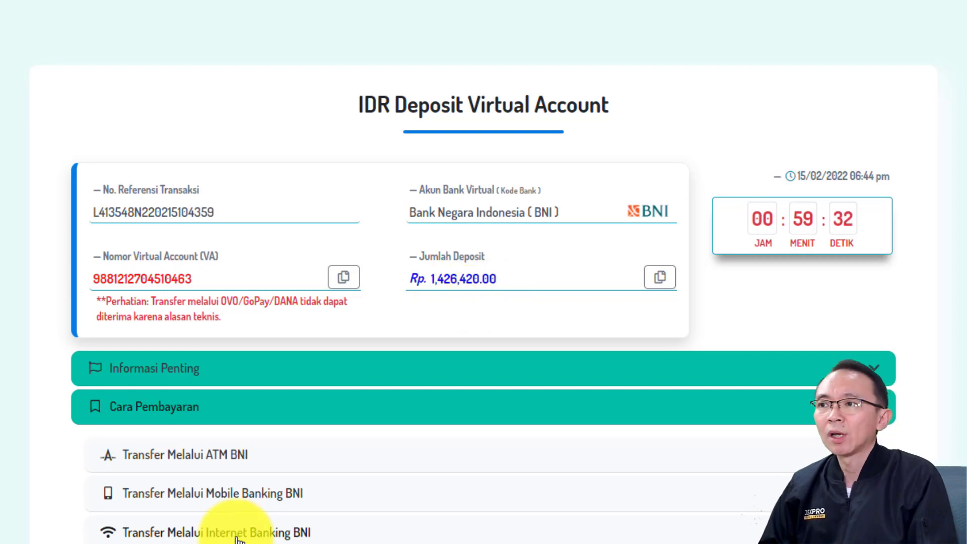
{"action": "scroll", "coordinate": [284, 424], "scroll_direction": "down", "scroll_amount": 5}
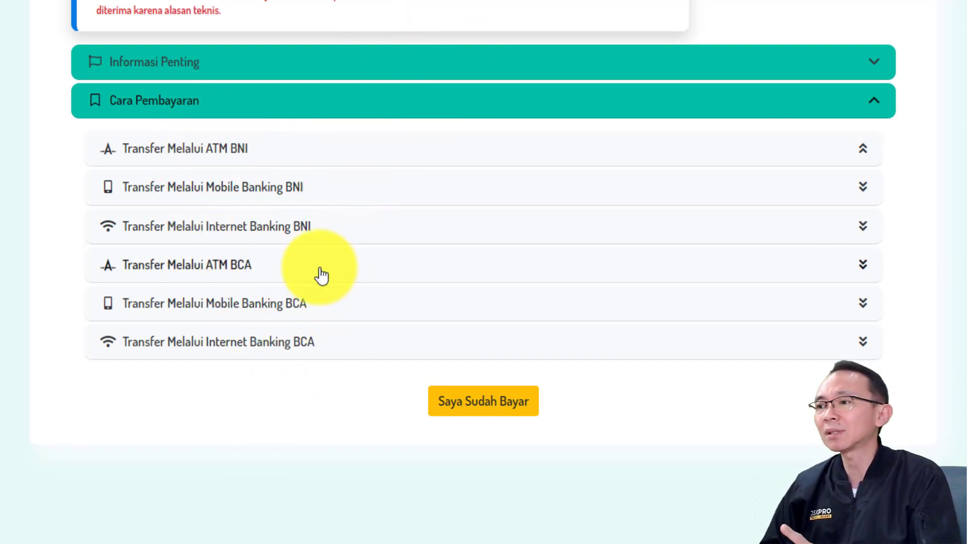
{"action": "left_click", "coordinate": [205, 267]}
Expand the Mobile Banking BCA and Internet Banking BCA steps, then collapse Internet Banking
{"action": "scroll", "coordinate": [201, 274], "scroll_direction": "down", "scroll_amount": 2}
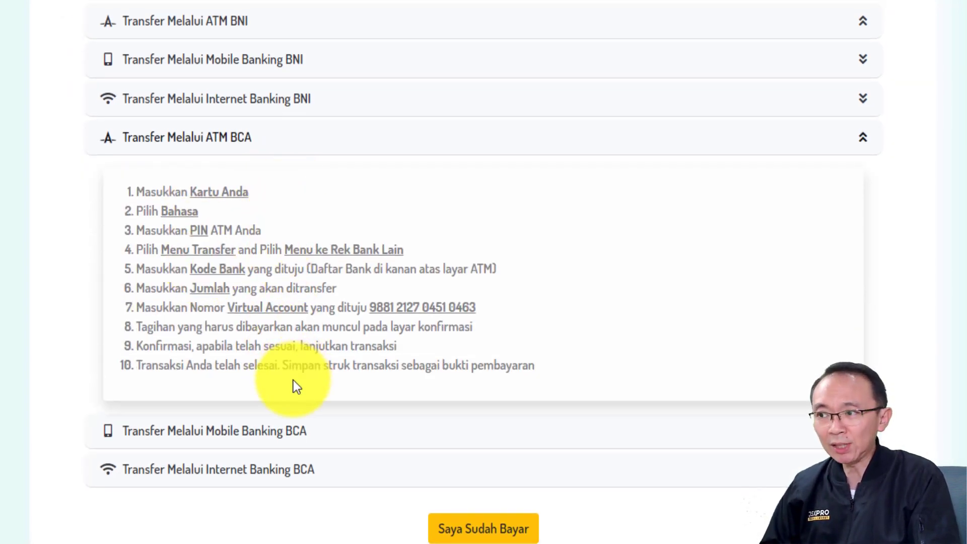
{"action": "left_click", "coordinate": [255, 439]}
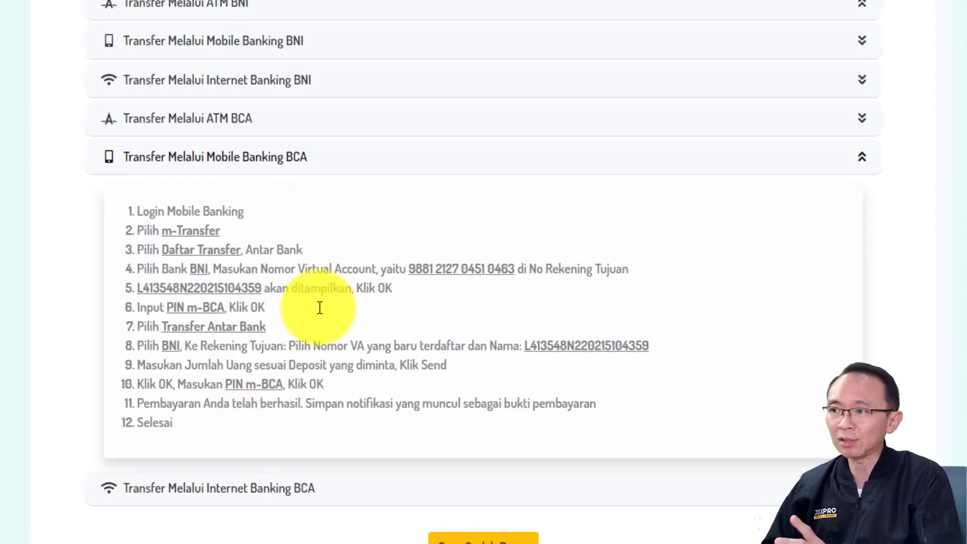
{"action": "left_click", "coordinate": [320, 434]}
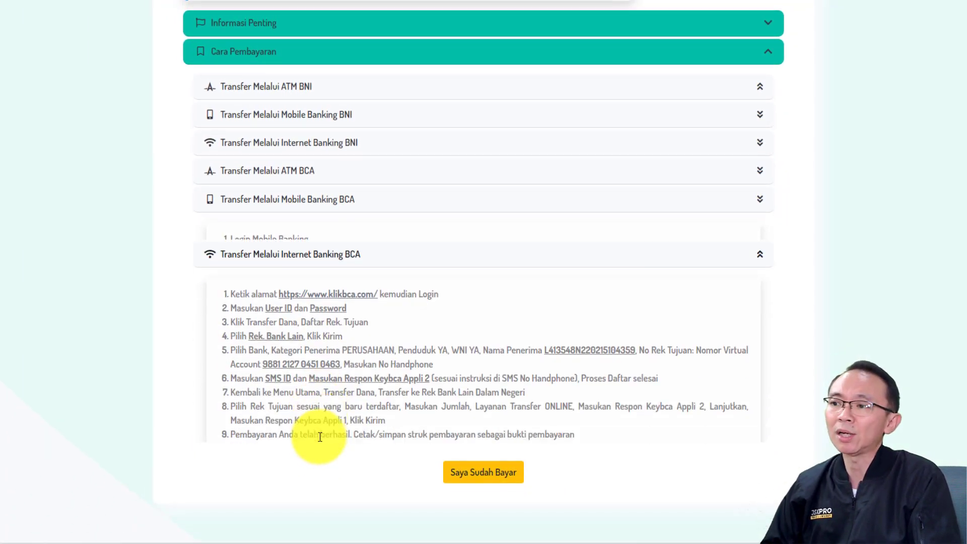
{"action": "scroll", "coordinate": [313, 406], "scroll_direction": "up", "scroll_amount": 3}
{"action": "left_click", "coordinate": [313, 354]}
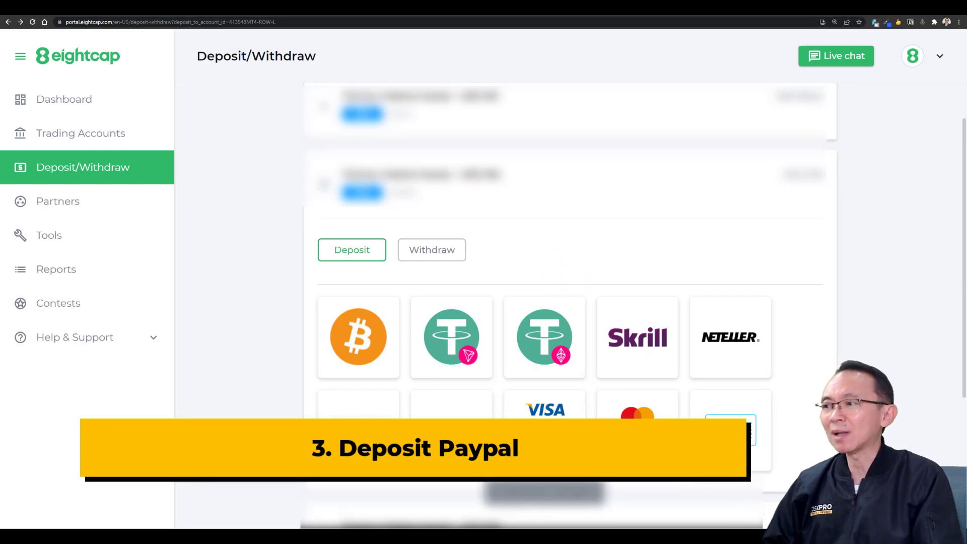
Start a Visa/Mastercard/PayPal deposit and choose PayPal as the payment method
{"action": "left_click", "coordinate": [551, 412]}
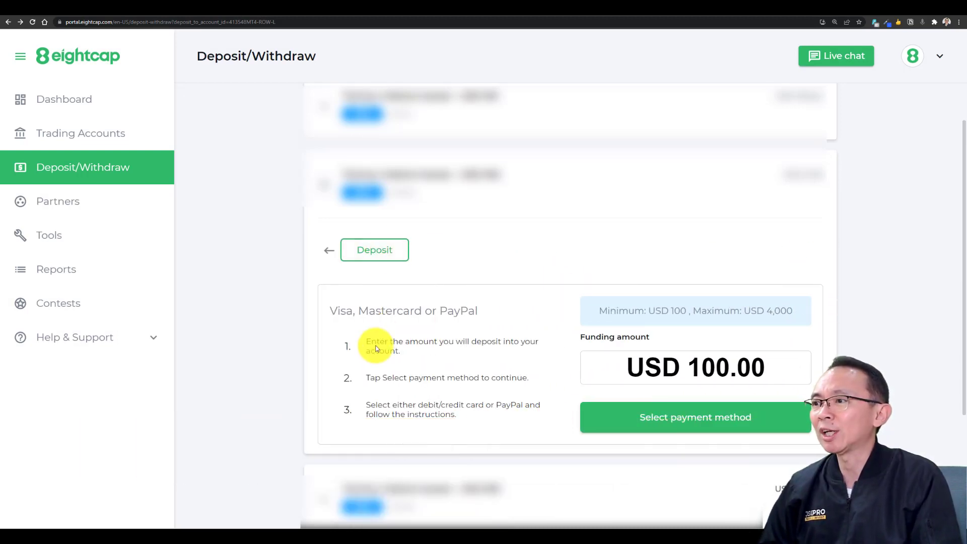
{"action": "left_click", "coordinate": [678, 421]}
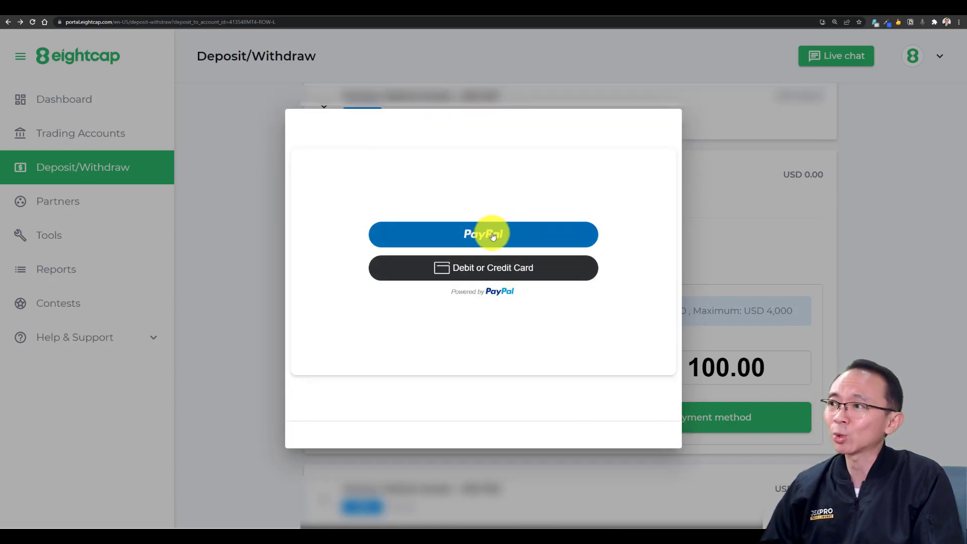
{"action": "left_click", "coordinate": [493, 235]}
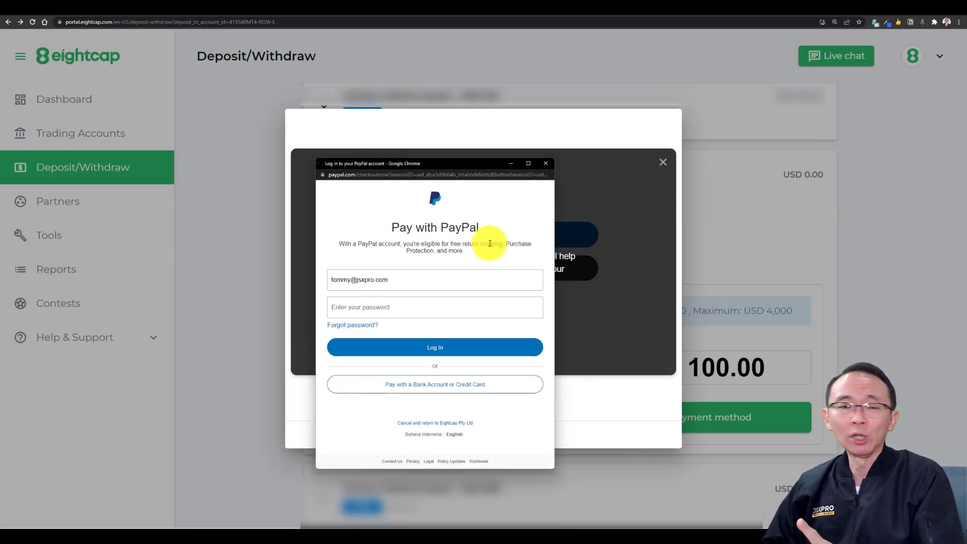
Log in to PayPal with the pre-filled e-mail and the account password
{"action": "left_click_drag", "start_coordinate": [395, 280], "coordinate": [319, 278]}
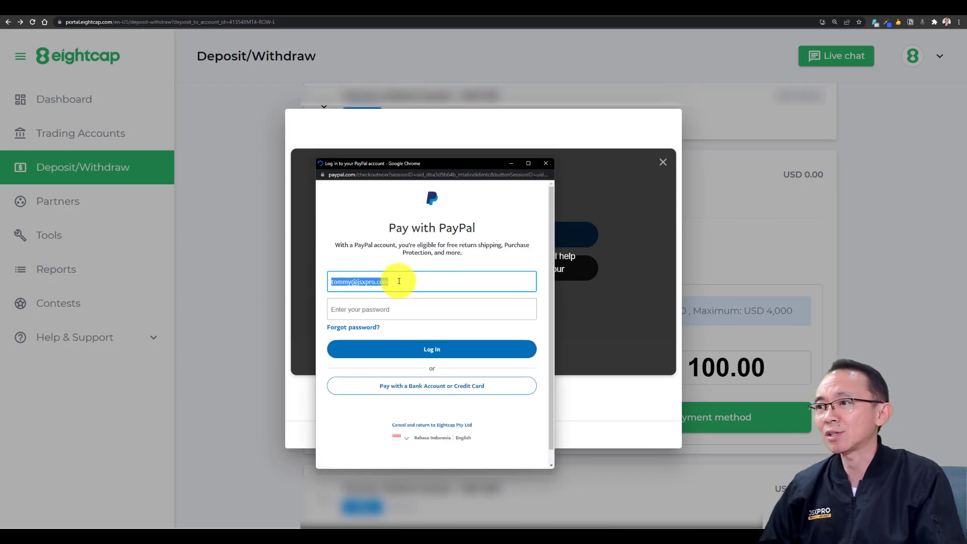
{"action": "left_click", "coordinate": [368, 309]}
{"action": "left_click", "coordinate": [436, 351]}
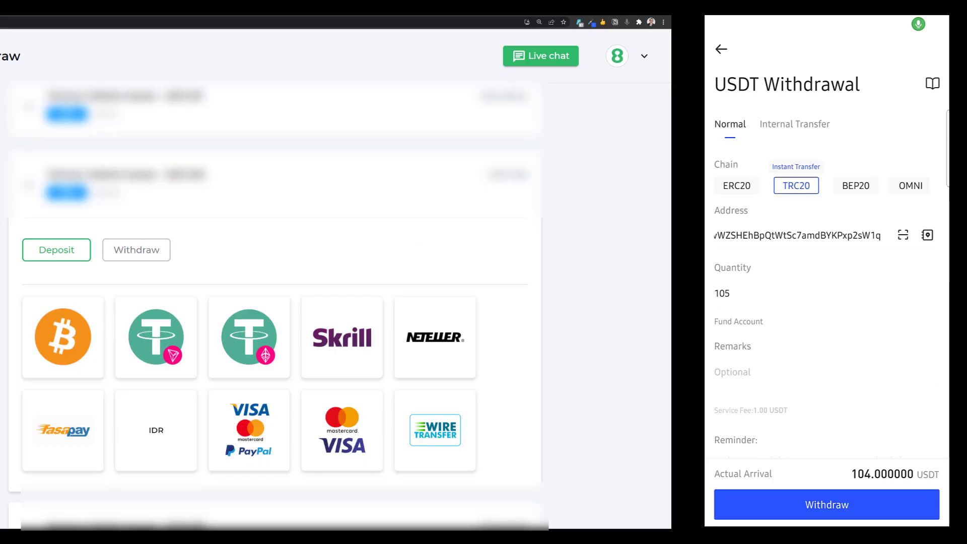
Show the USDT TRC20 deposit address and withdraw quantity 105 to it from the phone wallet
{"action": "left_click", "coordinate": [175, 357]}
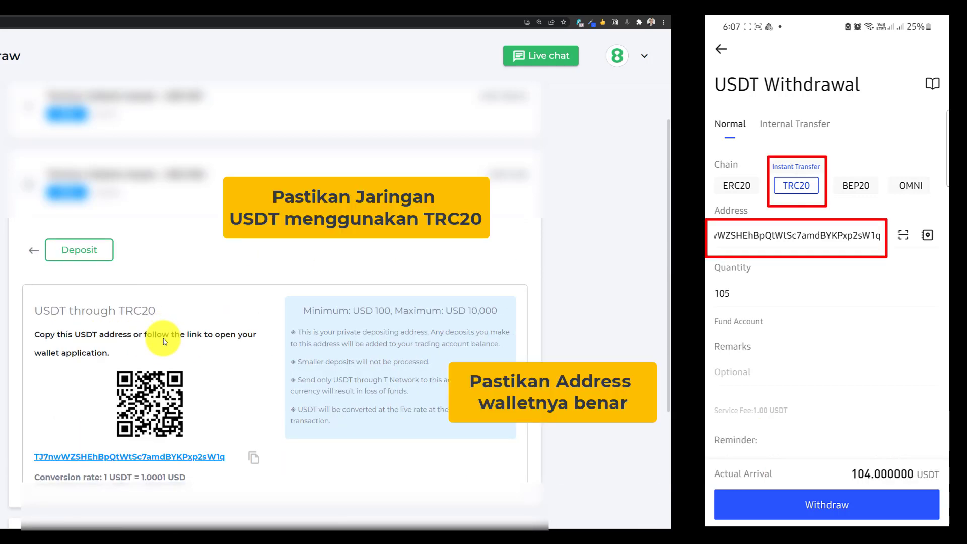
{"action": "left_click", "coordinate": [729, 293]}
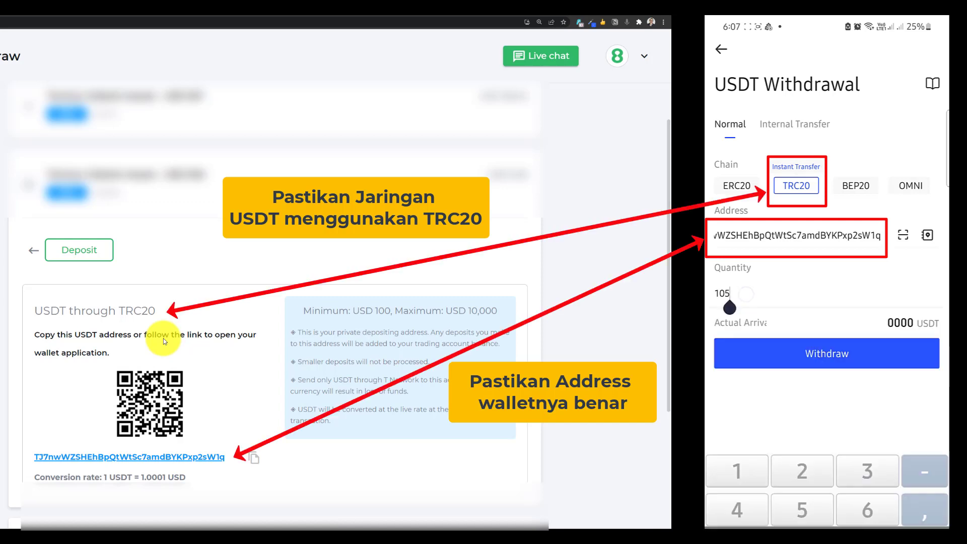
{"action": "key", "text": "Return"}
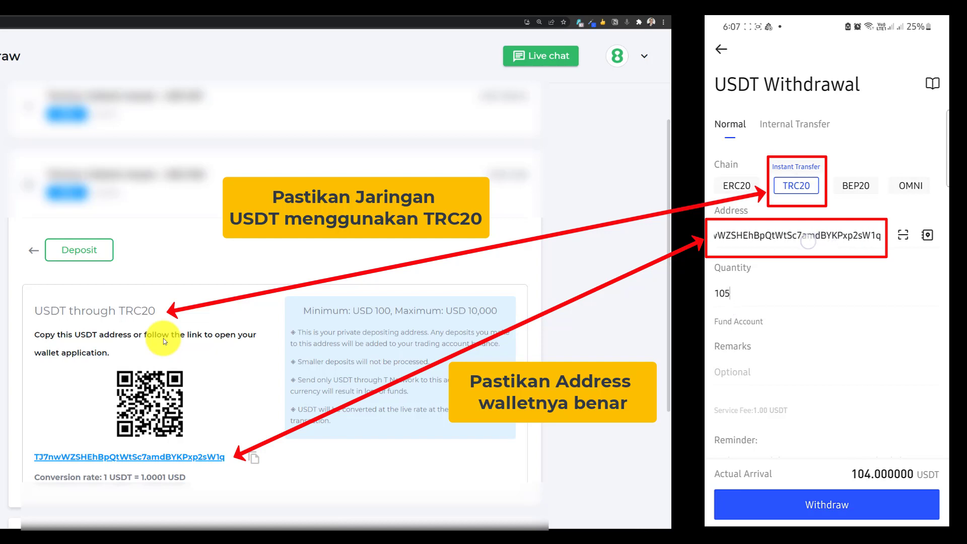
{"action": "left_click_drag", "start_coordinate": [828, 235], "coordinate": [812, 235]}
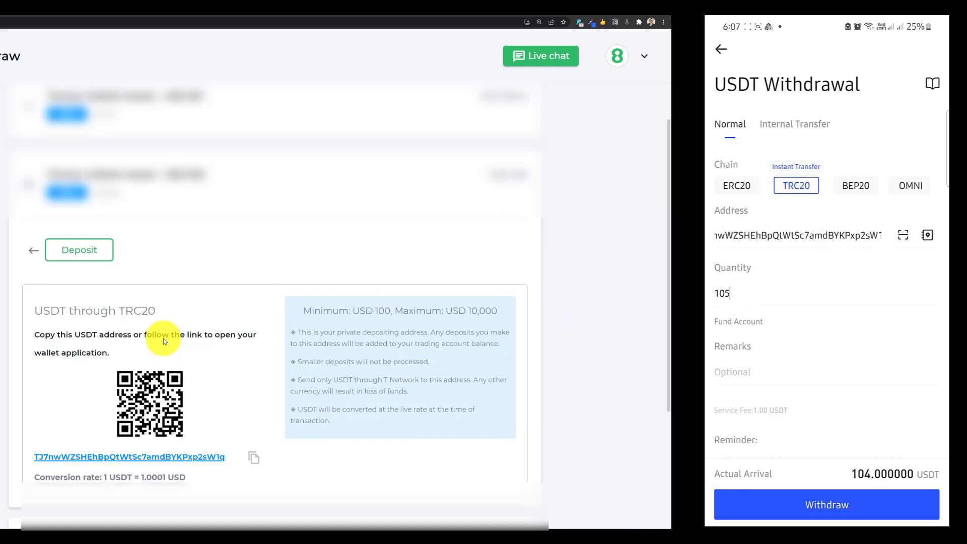
{"action": "left_click", "coordinate": [840, 505]}
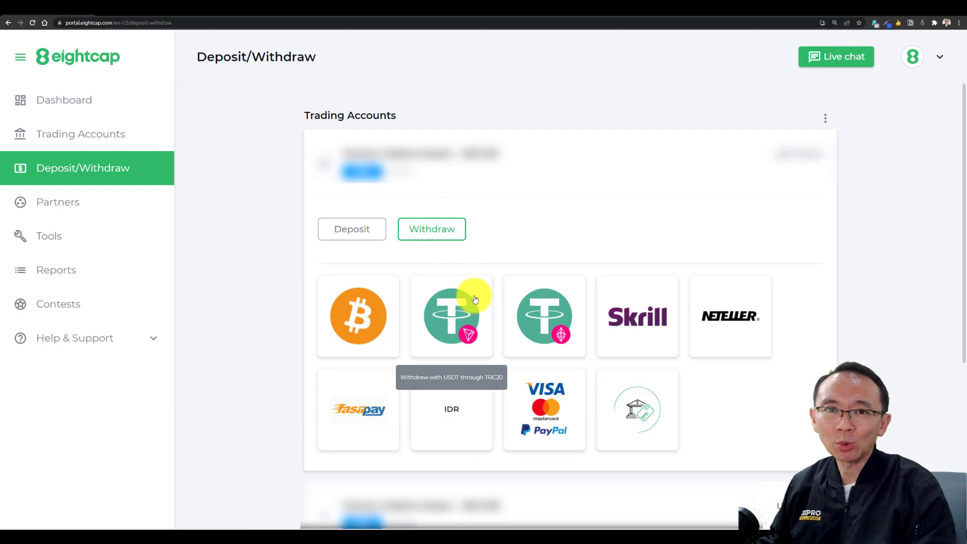
{"action": "left_click", "coordinate": [462, 313]}
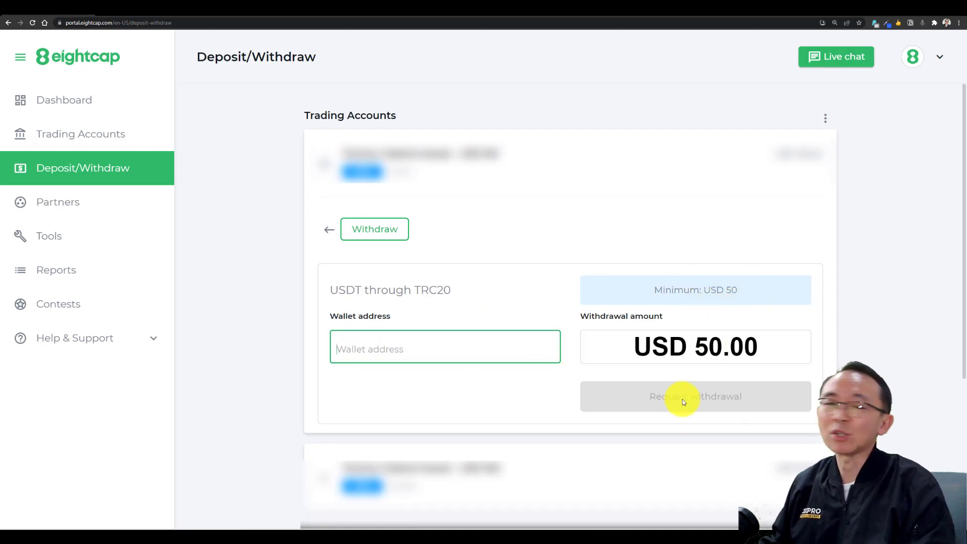
{"action": "left_click", "coordinate": [328, 233]}
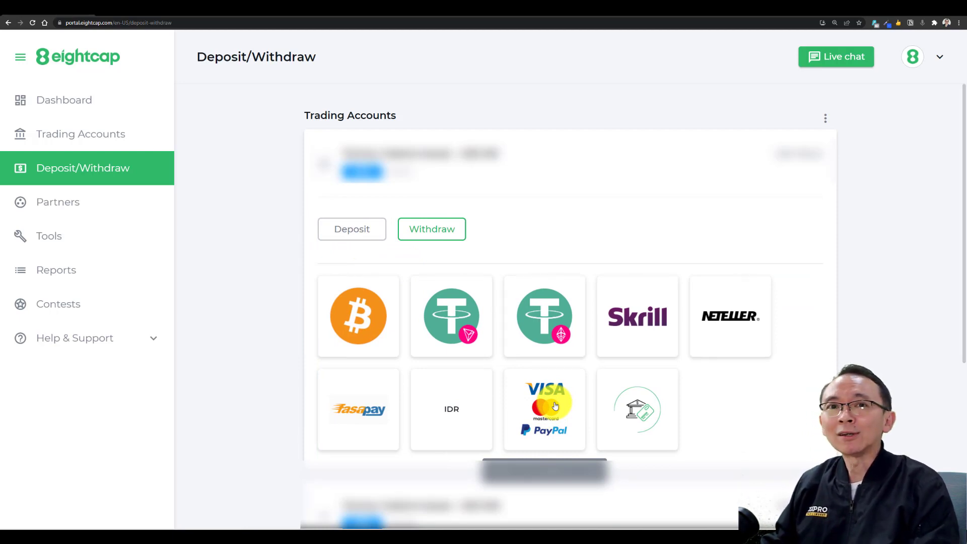
Choose IDR as the withdrawal method and open the '+ New Bank Account' form
{"action": "left_click", "coordinate": [463, 408]}
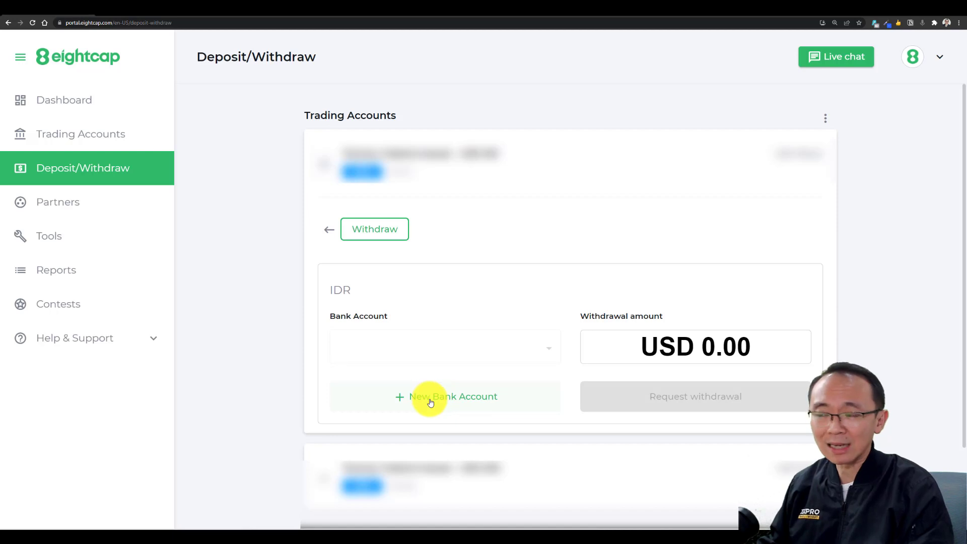
{"action": "left_click", "coordinate": [464, 397]}
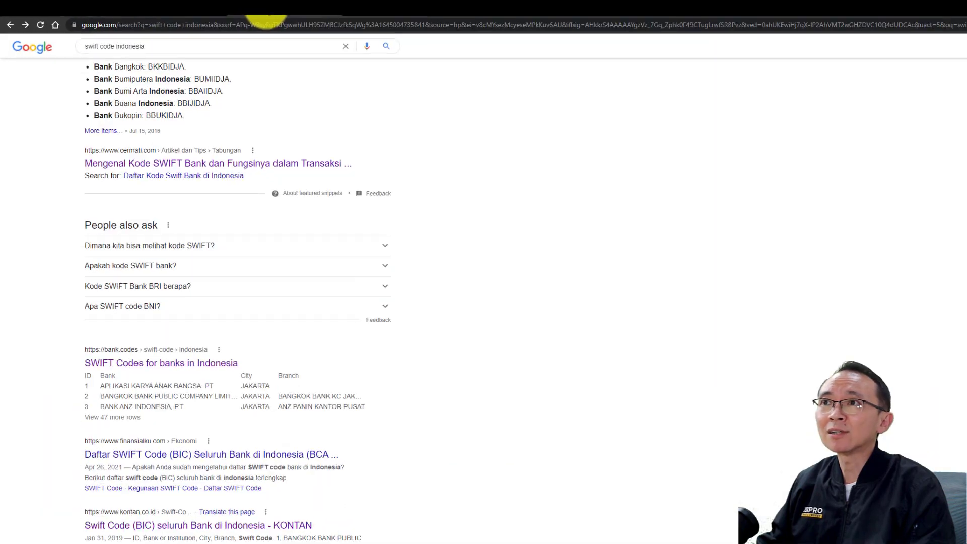
Scroll the 'swift code indonesia' results to the bank.codes 'SWIFT Codes for banks in Indonesia' listing
{"action": "scroll", "coordinate": [209, 169], "scroll_direction": "up", "scroll_amount": 5}
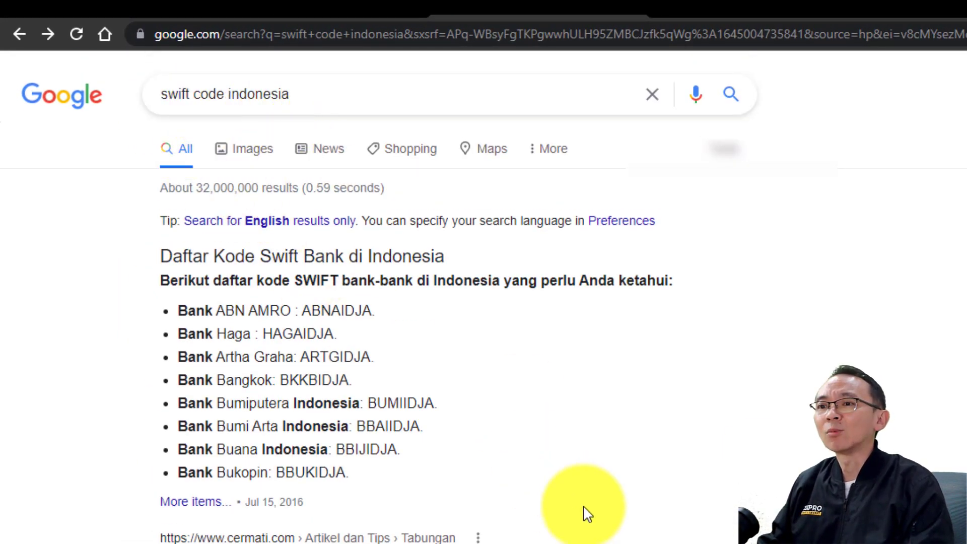
{"action": "scroll", "coordinate": [587, 512], "scroll_direction": "down", "scroll_amount": 7}
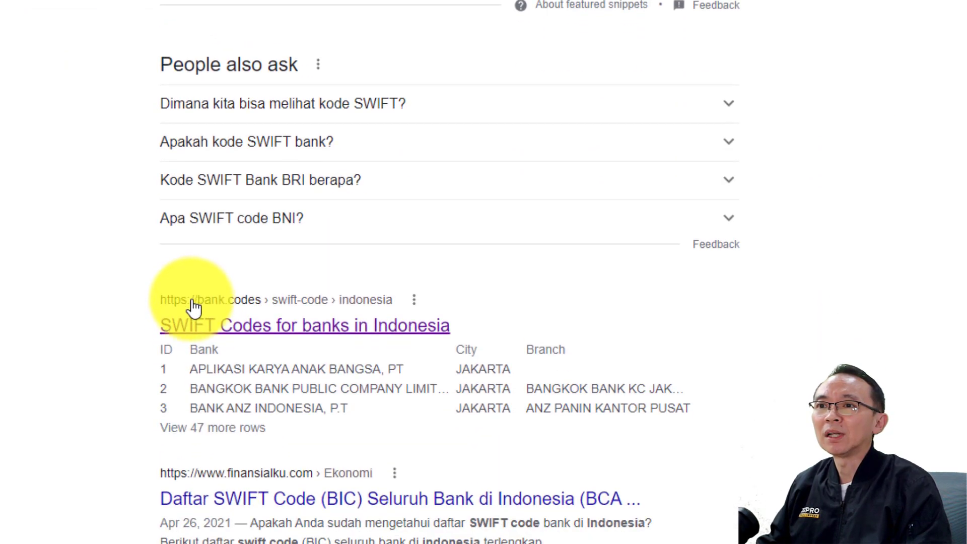
Open the bank.codes list of Indonesian SWIFT codes and browse the table
{"action": "left_click", "coordinate": [366, 333]}
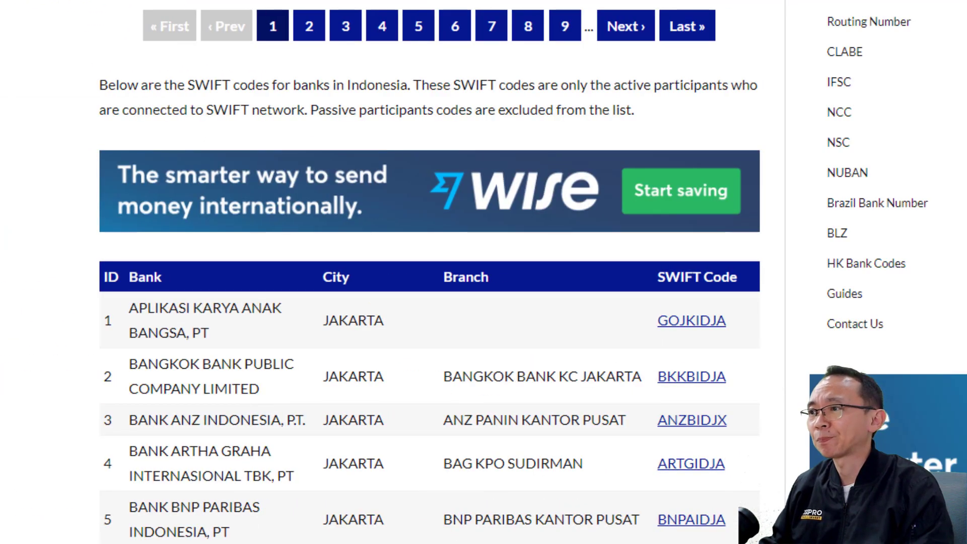
{"action": "scroll", "coordinate": [710, 295], "scroll_direction": "down", "scroll_amount": 3}
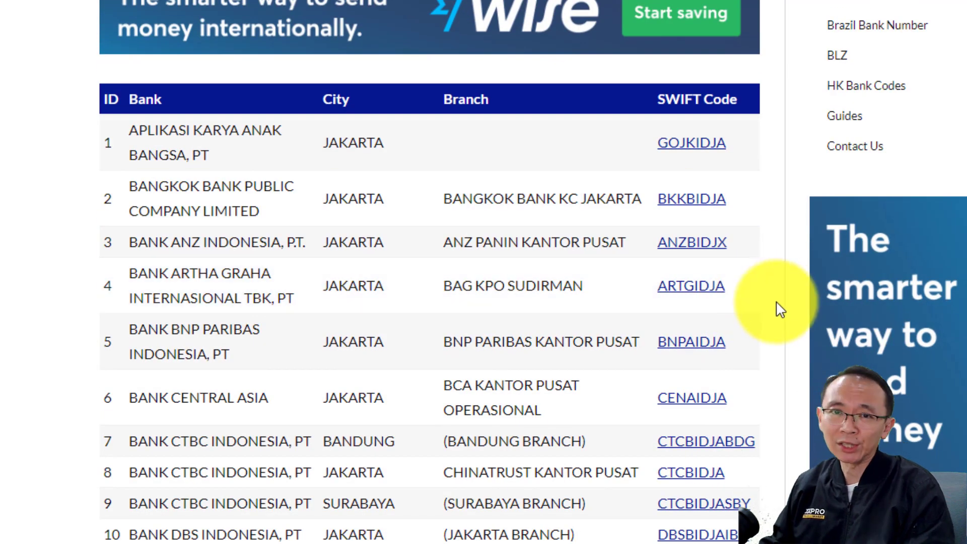
{"action": "scroll", "coordinate": [778, 300], "scroll_direction": "up", "scroll_amount": 1}
{"action": "scroll", "coordinate": [781, 309], "scroll_direction": "up", "scroll_amount": 2}
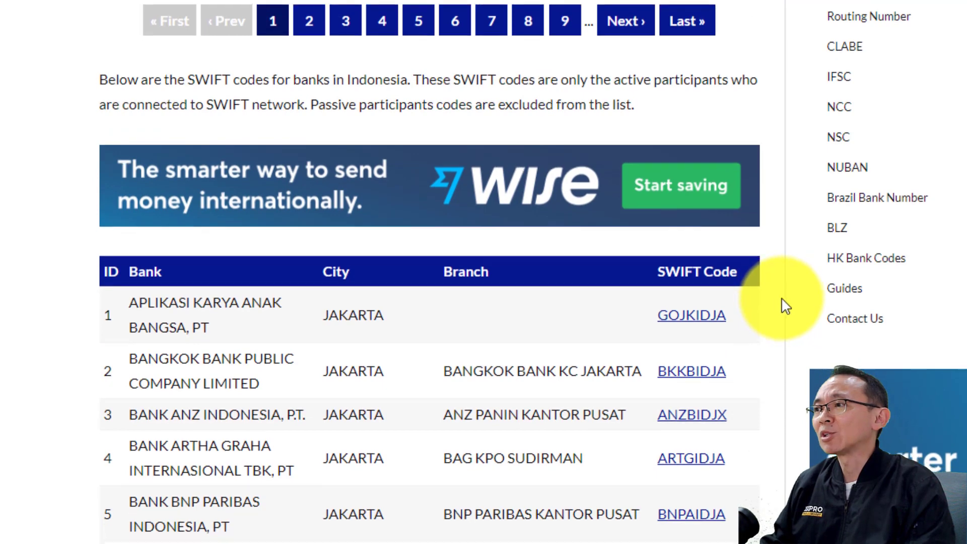
{"action": "scroll", "coordinate": [780, 305], "scroll_direction": "down", "scroll_amount": 3}
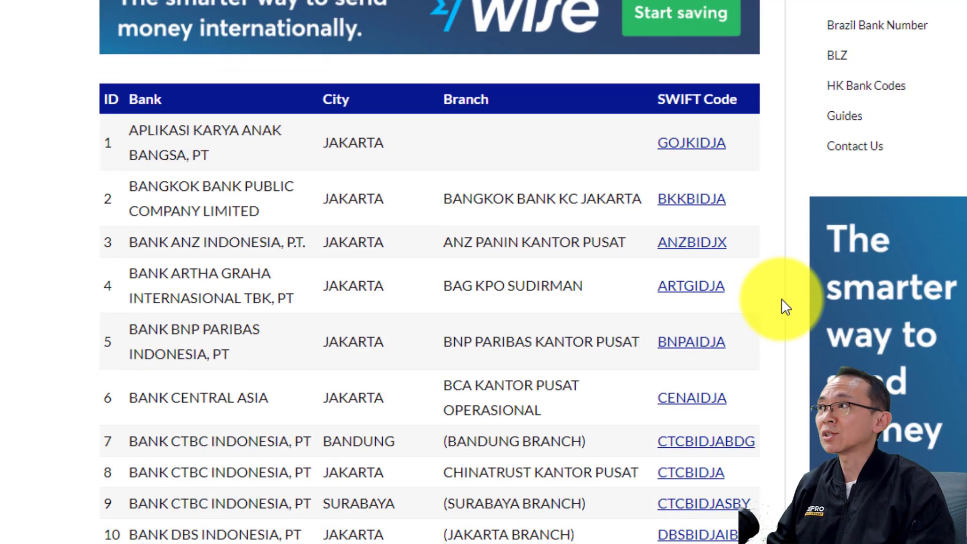
{"action": "scroll", "coordinate": [781, 299], "scroll_direction": "up", "scroll_amount": 3}
{"action": "scroll", "coordinate": [790, 297], "scroll_direction": "down", "scroll_amount": 5}
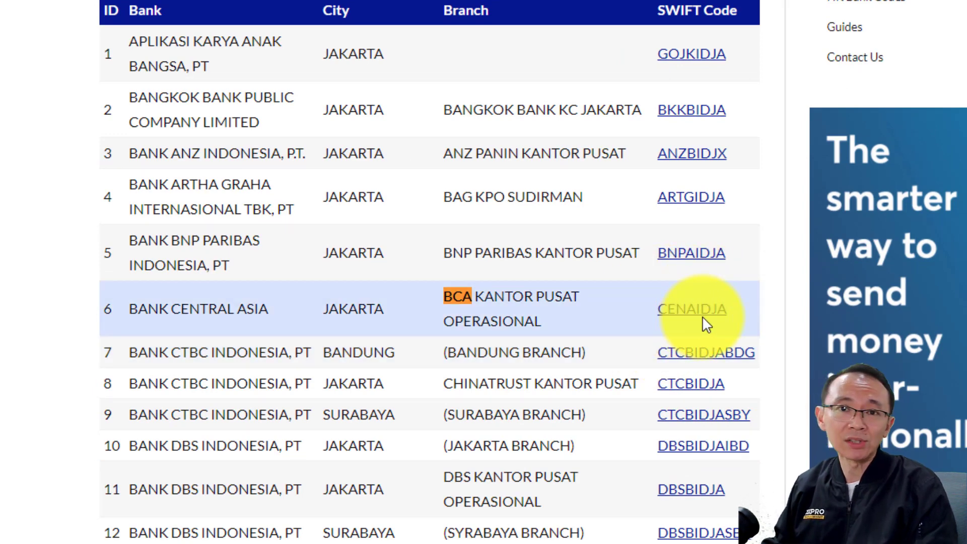
{"action": "scroll", "coordinate": [702, 316], "scroll_direction": "up", "scroll_amount": 5}
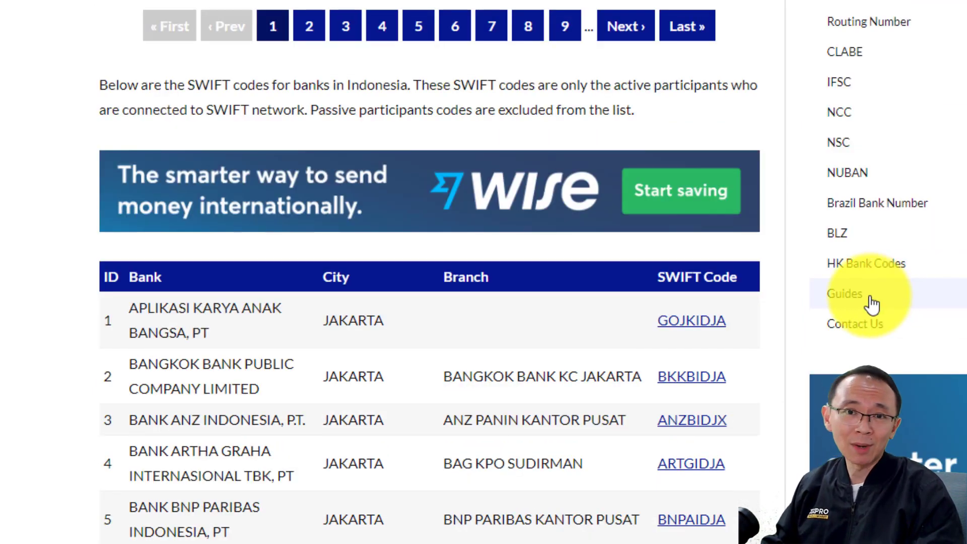
Find Bank Mandiri's SWIFT code, then open the CENAIDJA detail page for BANK CENTRAL ASIA
{"action": "type", "text": "bank mandiri"}
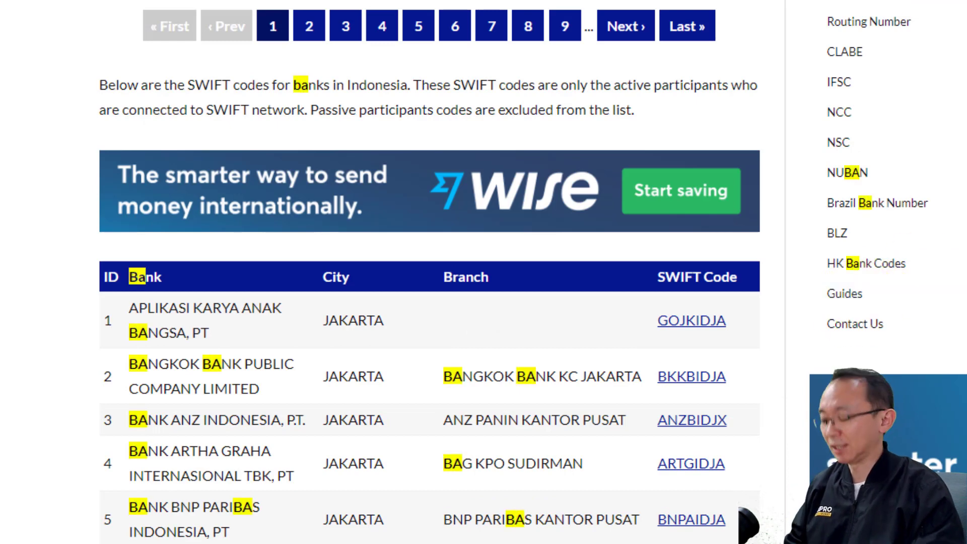
{"action": "scroll", "coordinate": [432, 367], "scroll_direction": "down", "scroll_amount": 4}
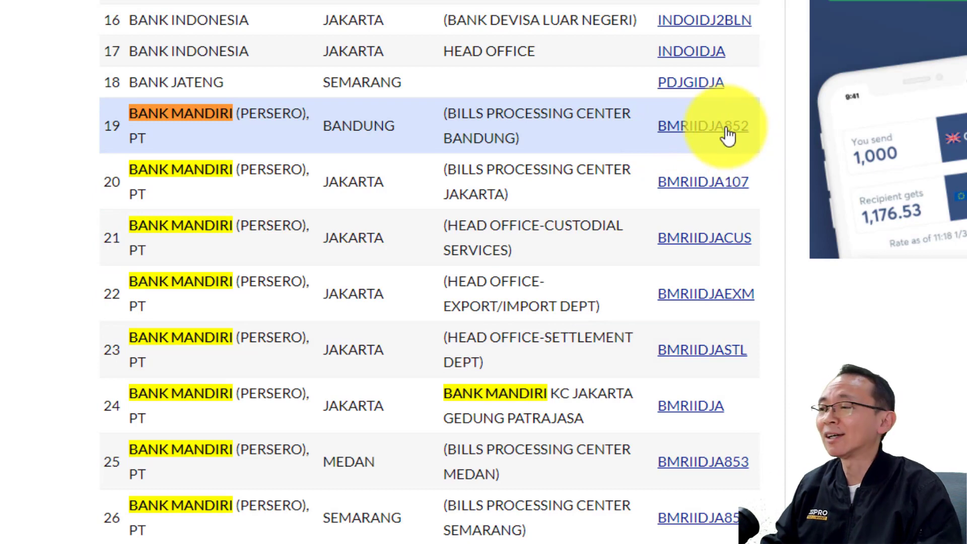
{"action": "left_click_drag", "start_coordinate": [724, 409], "coordinate": [670, 409]}
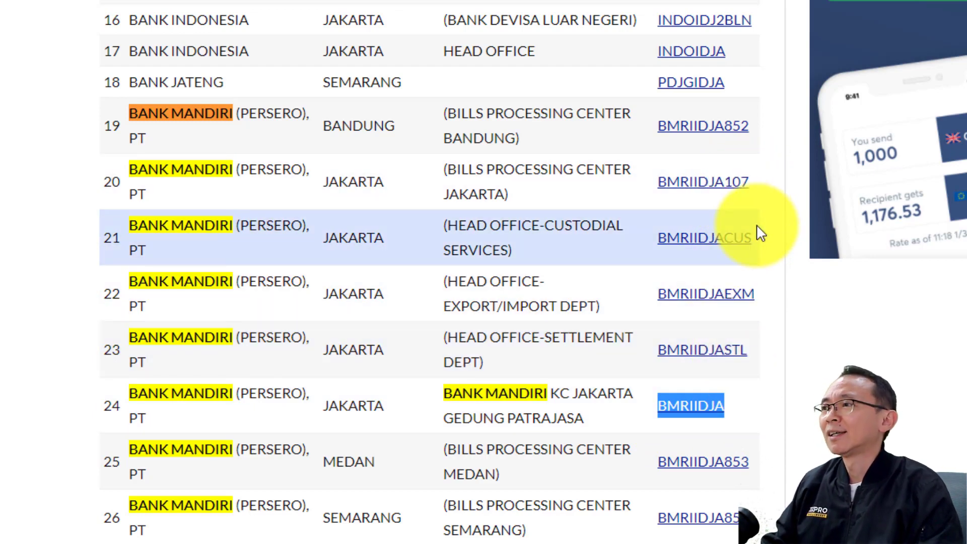
{"action": "scroll", "coordinate": [727, 257], "scroll_direction": "up", "scroll_amount": 15}
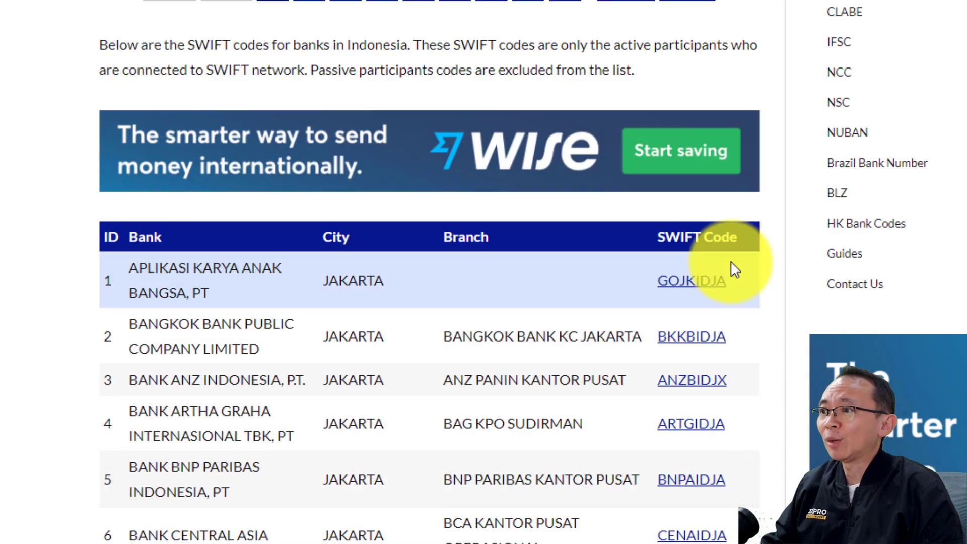
{"action": "scroll", "coordinate": [729, 302], "scroll_direction": "down", "scroll_amount": 2}
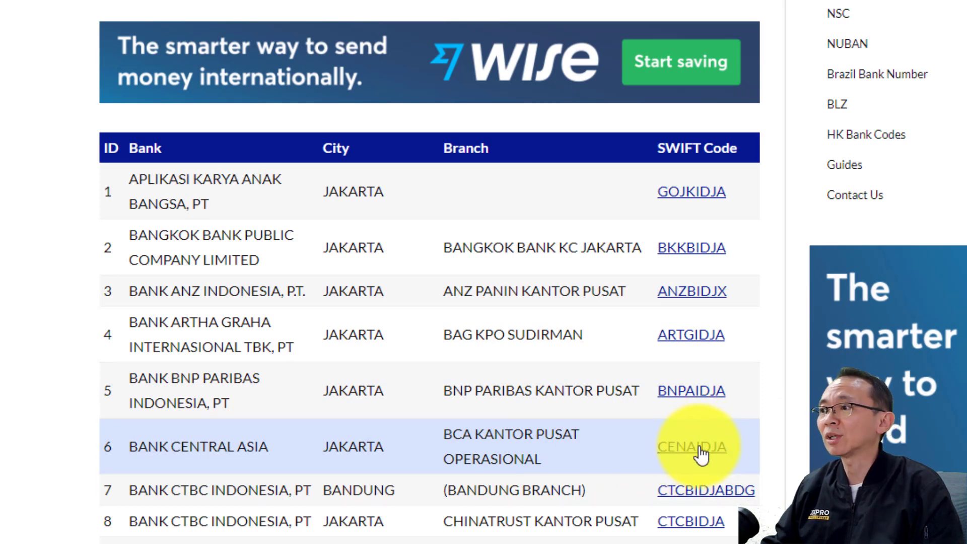
{"action": "left_click", "coordinate": [700, 453]}
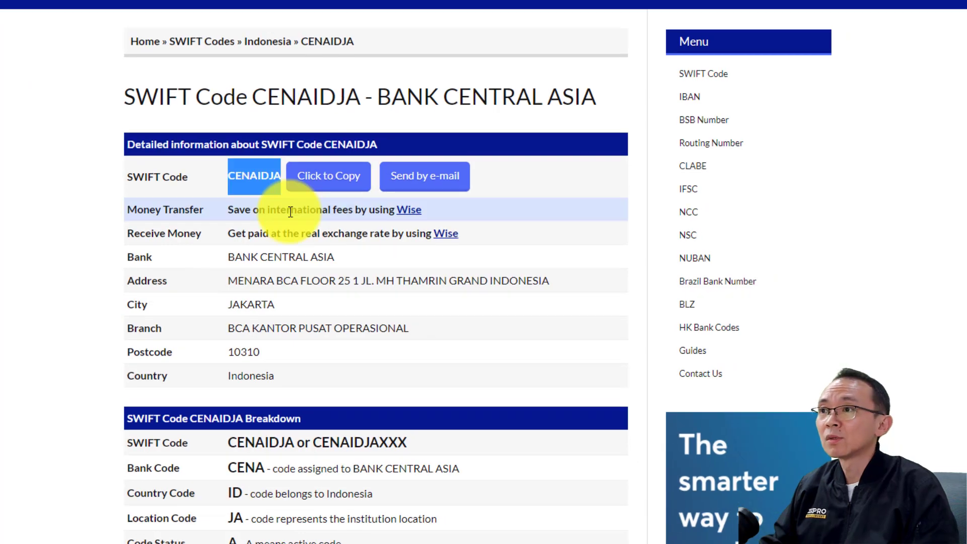
Copy CENAIDJA from bank.codes into the form's Swift code field
{"action": "double_click", "coordinate": [268, 80]}
{"action": "key", "text": "ctrl+c"}
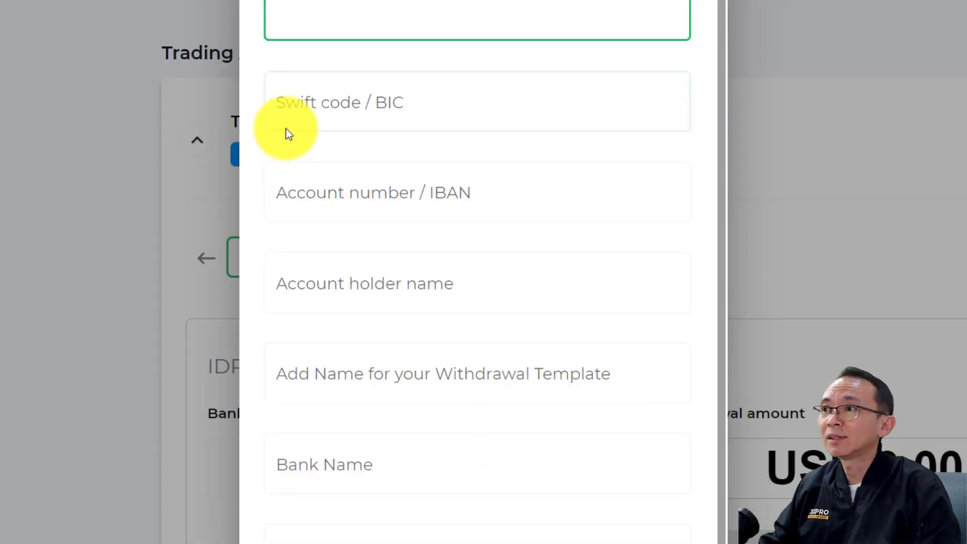
{"action": "left_click", "coordinate": [350, 126]}
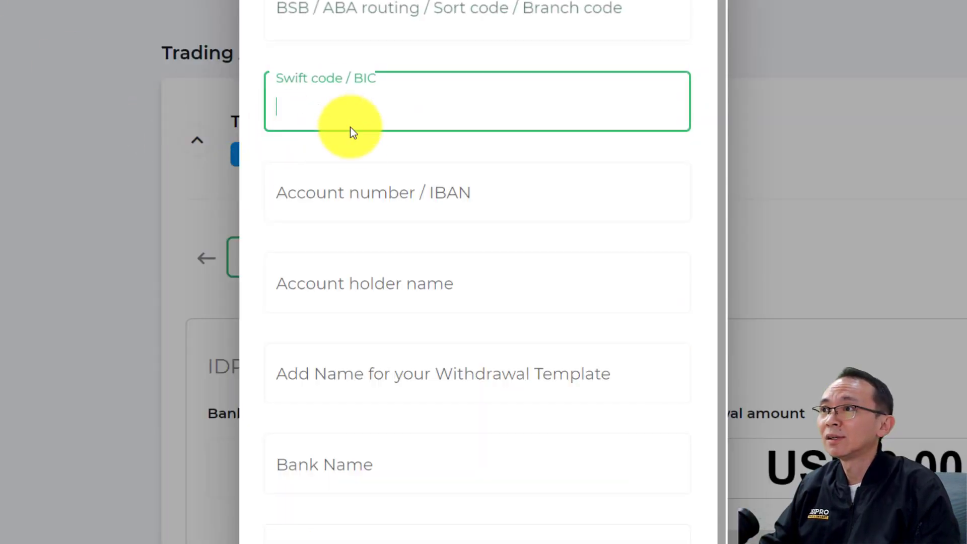
{"action": "key", "text": "ctrl+v"}
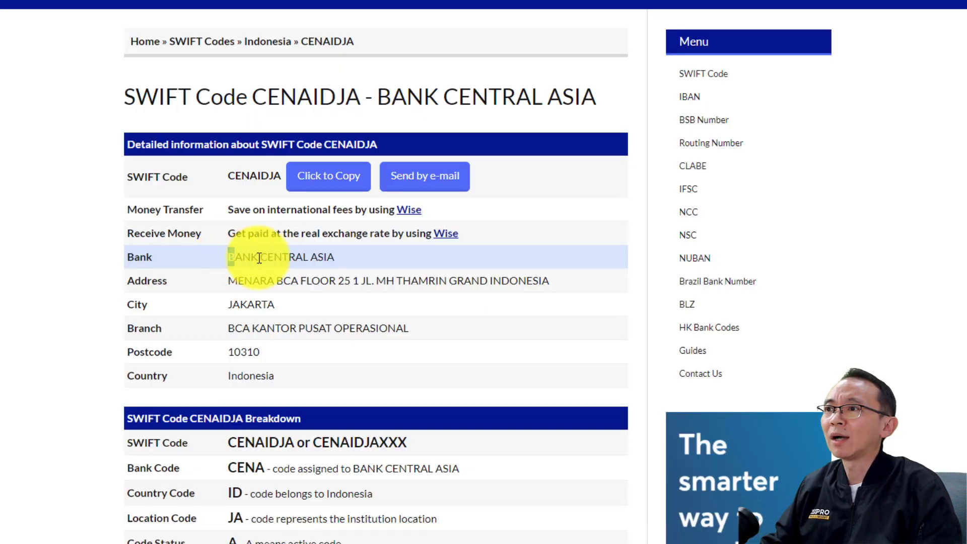
Select BANK CENTRAL ASIA, fill the account number, and reuse the holder's name as template name
{"action": "left_click_drag", "start_coordinate": [228, 257], "coordinate": [333, 260]}
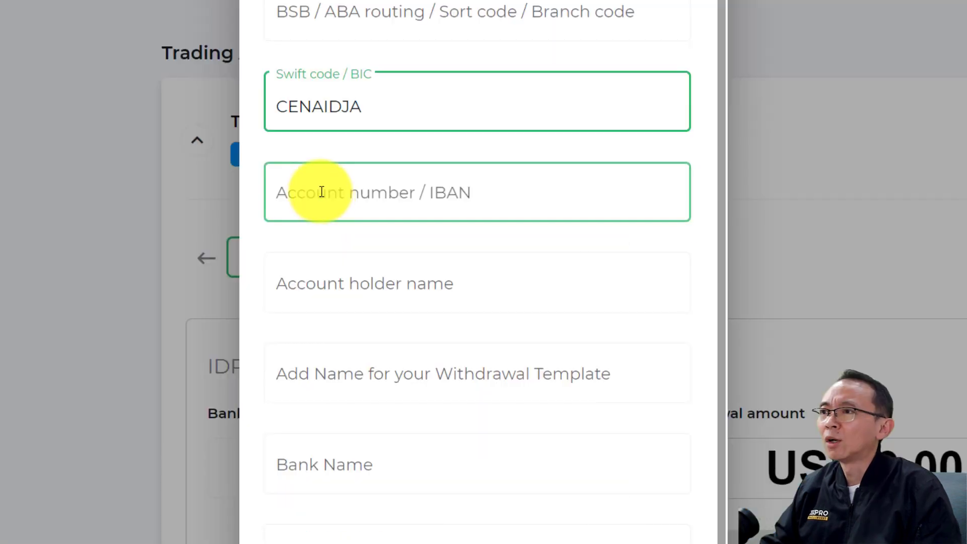
{"action": "left_click", "coordinate": [328, 199]}
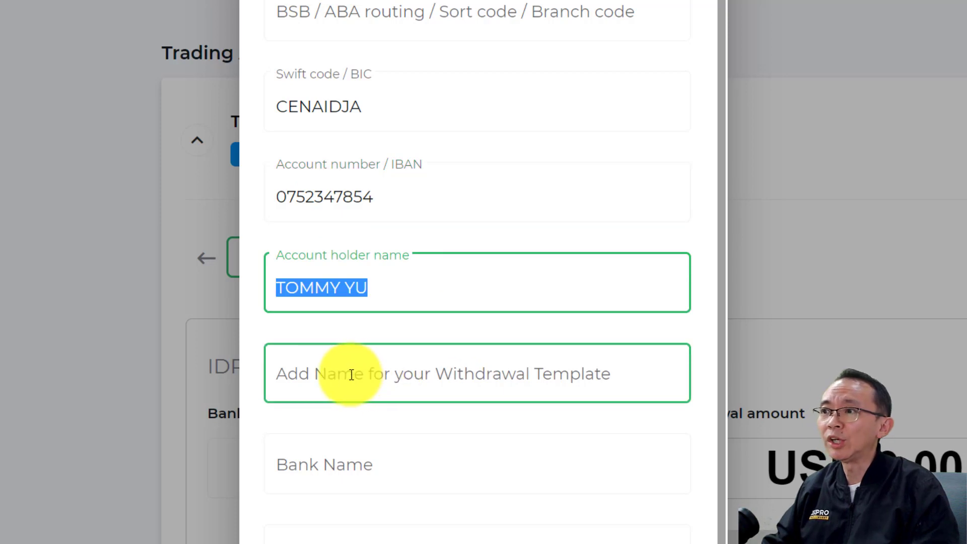
{"action": "left_click", "coordinate": [353, 373]}
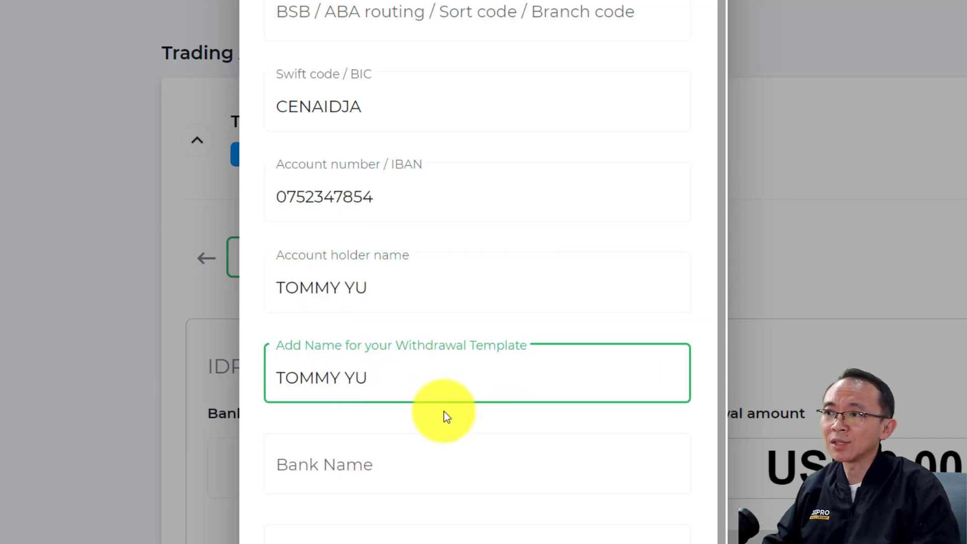
{"action": "scroll", "coordinate": [444, 414], "scroll_direction": "down", "scroll_amount": 4}
{"action": "left_click", "coordinate": [324, 261]}
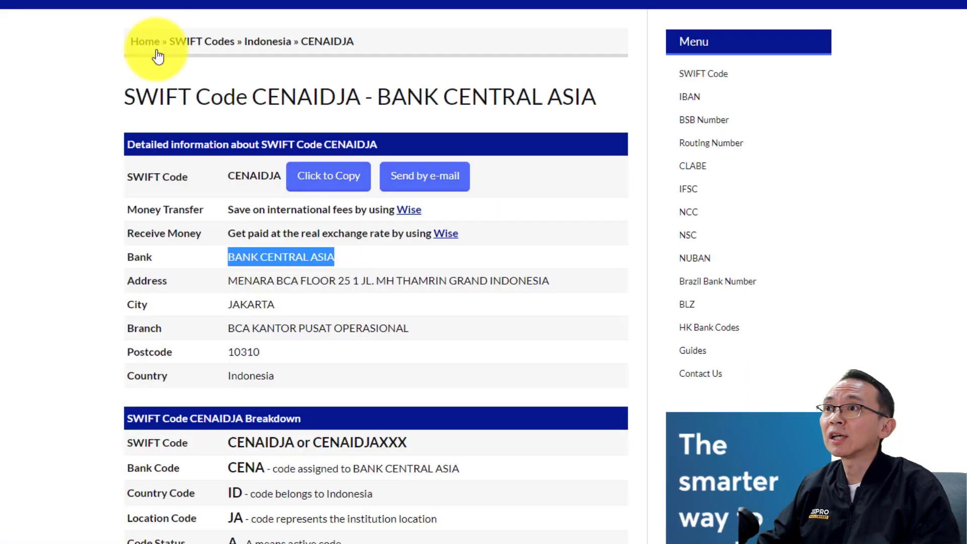
Paste JAKARTA as province and city, and the bank's address as Branch Address
{"action": "double_click", "coordinate": [285, 305]}
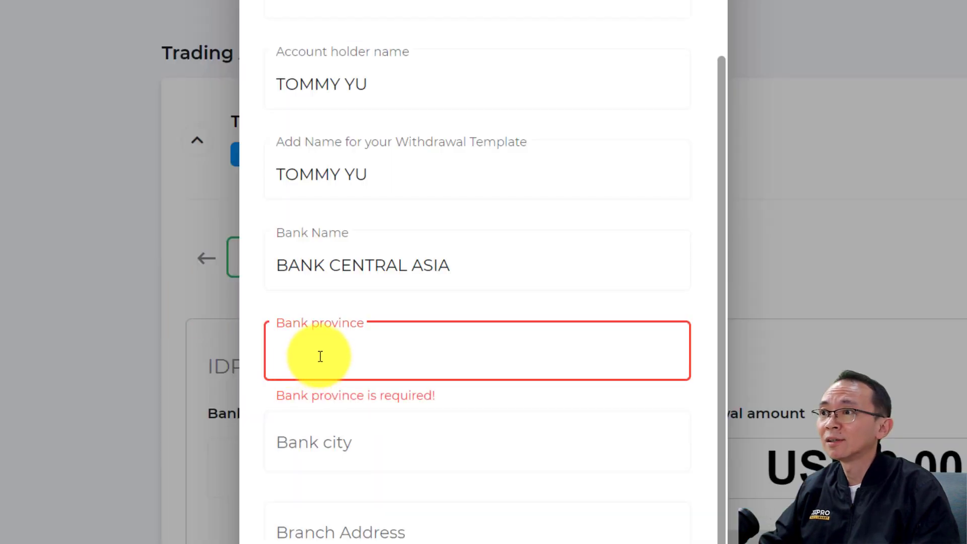
{"action": "type", "text": "JAKARTA"}
{"action": "left_click", "coordinate": [317, 447]}
{"action": "scroll", "coordinate": [436, 468], "scroll_direction": "down", "scroll_amount": 1}
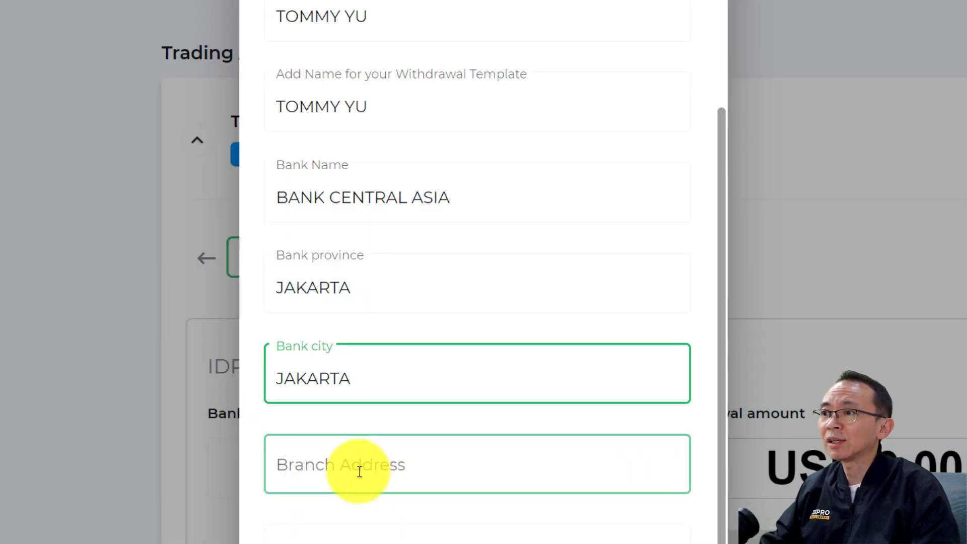
{"action": "left_click", "coordinate": [406, 475]}
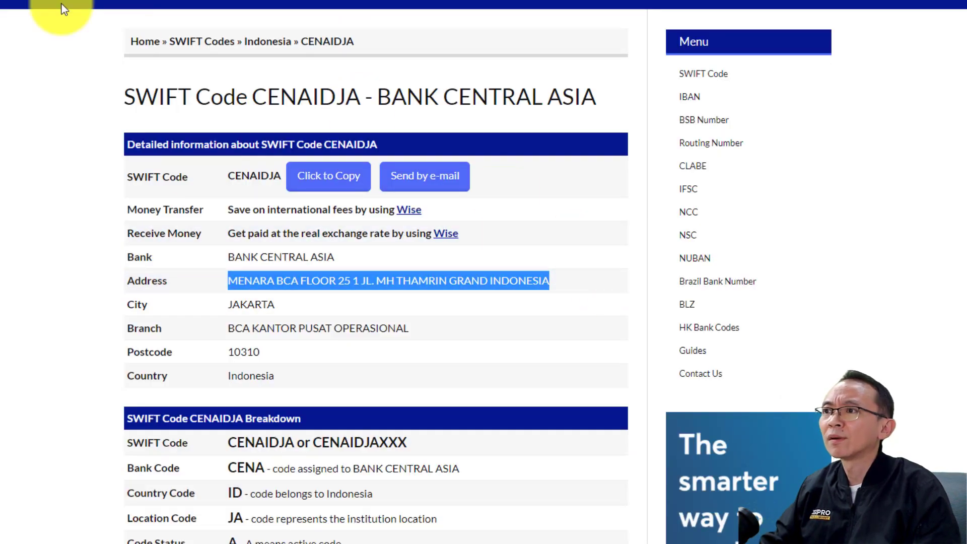
{"action": "type", "text": "MENARA BCA FLOOR 25 1 JL. MH THAMRIN GRAND INDONESIA"}
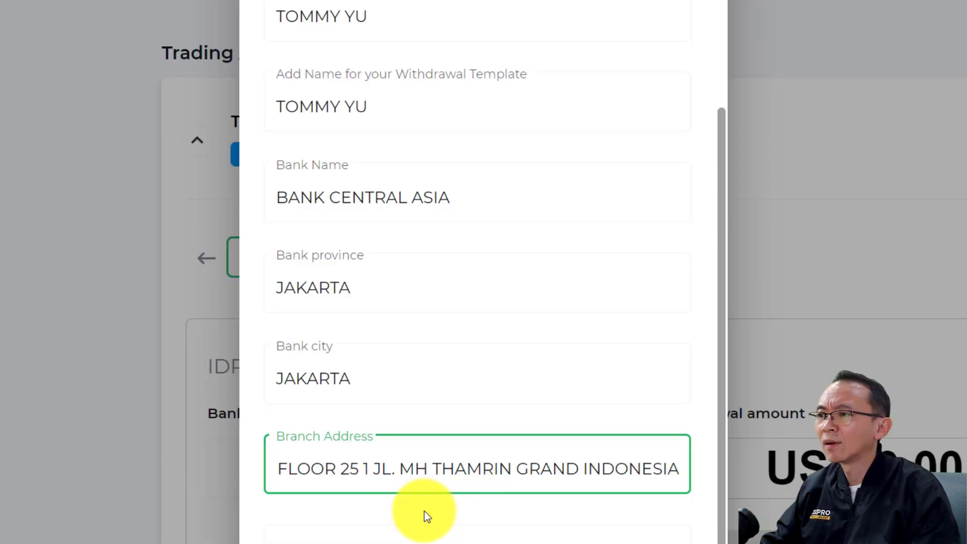
Paste the bank's telephone number and set the country to Indonesia
{"action": "left_click", "coordinate": [371, 529]}
{"action": "scroll", "coordinate": [363, 410], "scroll_direction": "down", "scroll_amount": 5}
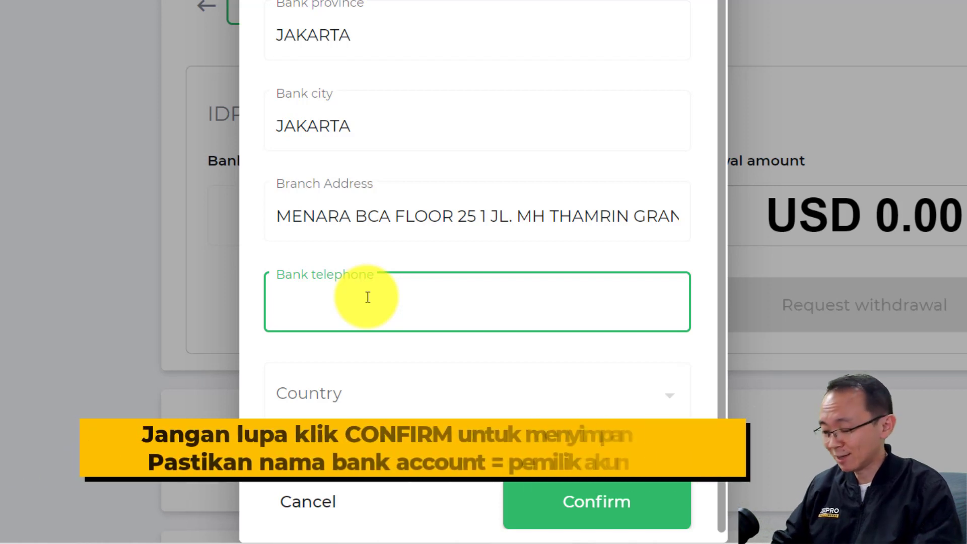
{"action": "type", "text": "+621500888"}
{"action": "scroll", "coordinate": [403, 277], "scroll_direction": "down", "scroll_amount": 1}
{"action": "left_click", "coordinate": [398, 388]}
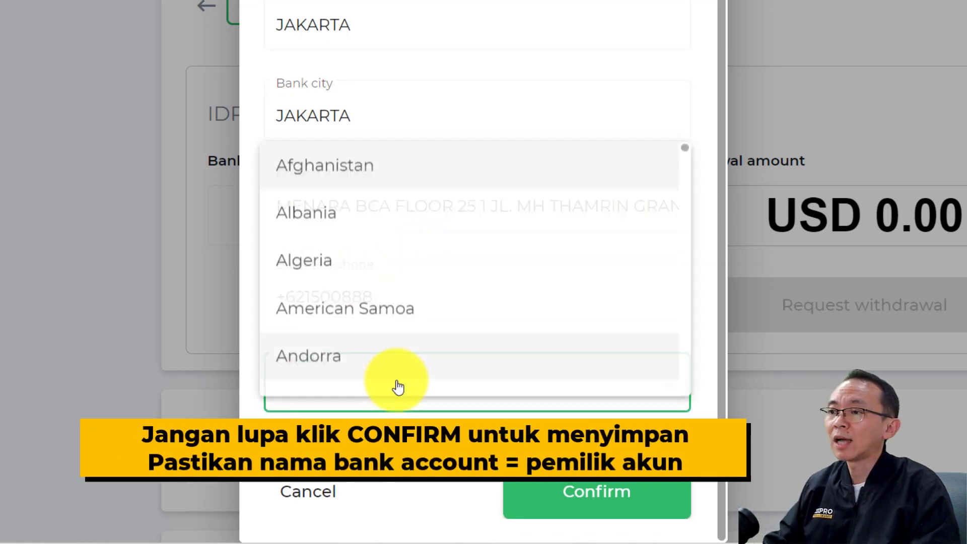
{"action": "scroll", "coordinate": [383, 382], "scroll_direction": "down", "scroll_amount": 10}
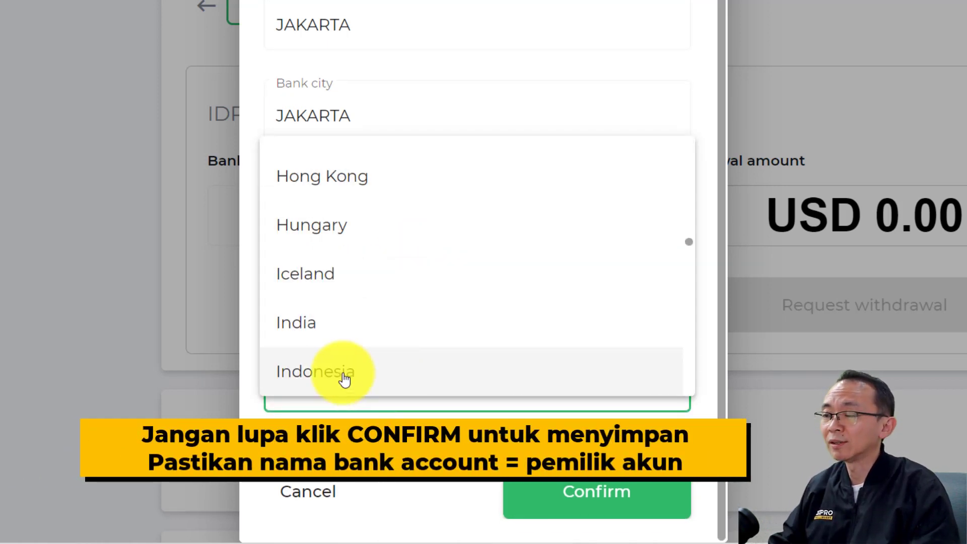
{"action": "left_click", "coordinate": [341, 377]}
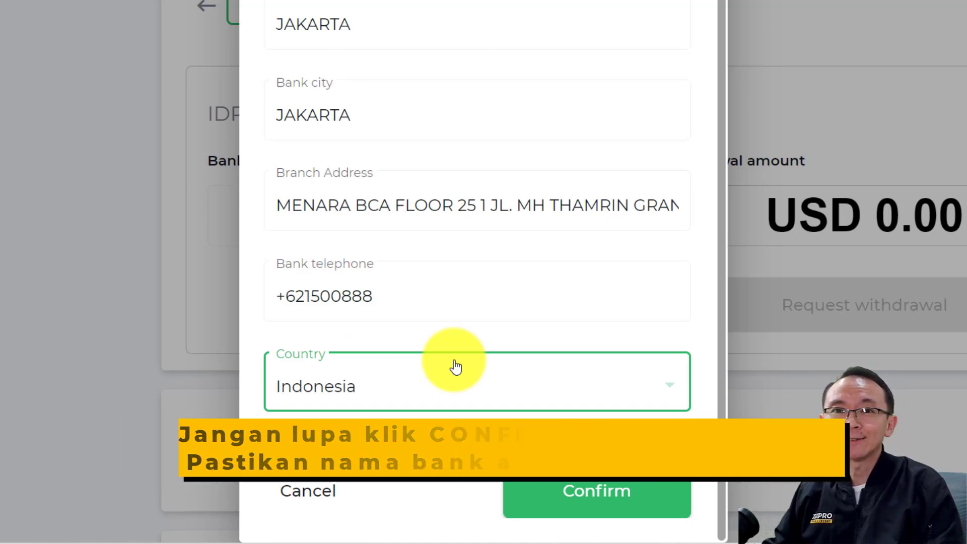